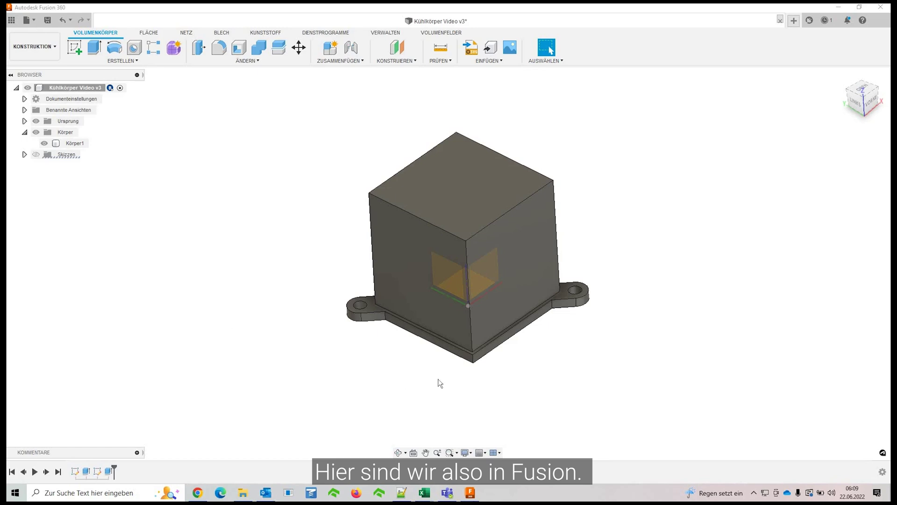
Step: Examine the heat sink's block, base plate and mounting lugs from several angles
{"action": "middle_click_drag", "start_coordinate": [430, 364], "coordinate": [330, 306], "text": "shift"}
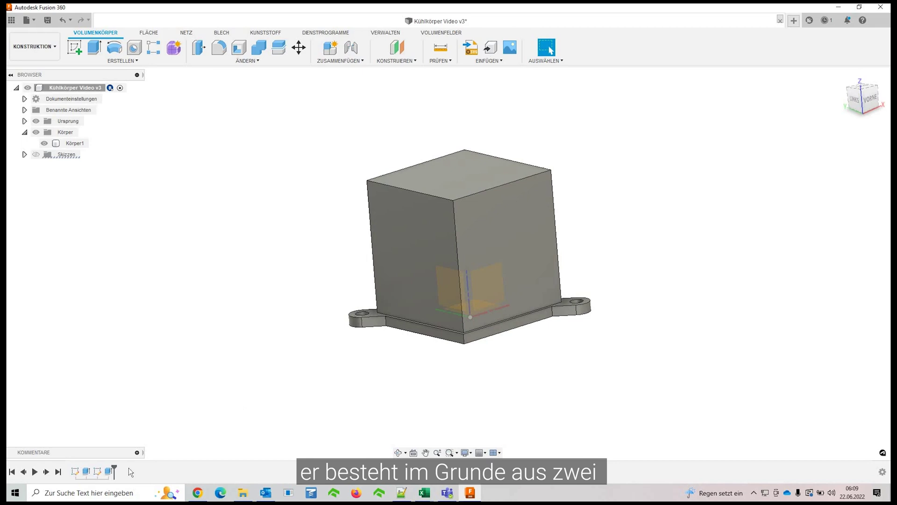
{"action": "middle_click_drag", "start_coordinate": [481, 290], "coordinate": [433, 308], "text": "shift"}
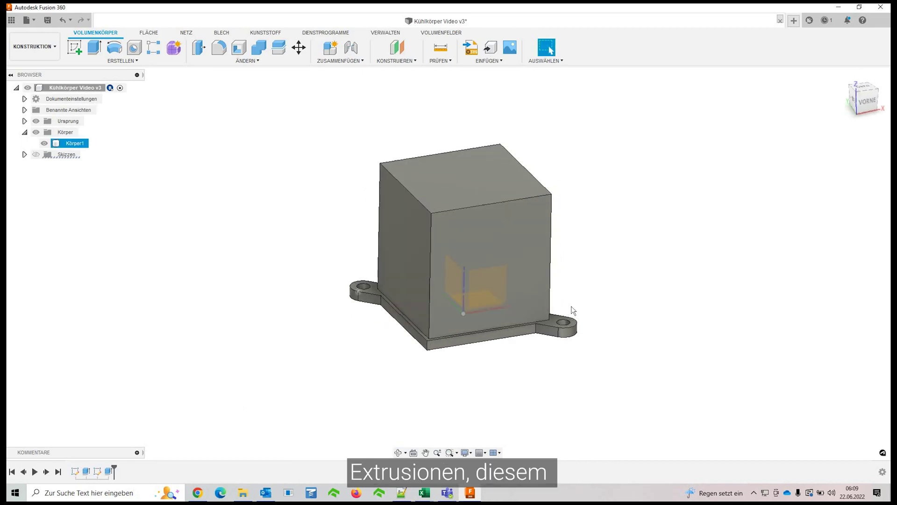
{"action": "middle_click_drag", "start_coordinate": [361, 294], "coordinate": [447, 279], "text": "shift"}
{"action": "middle_click_drag", "start_coordinate": [473, 243], "coordinate": [473, 288], "text": "shift"}
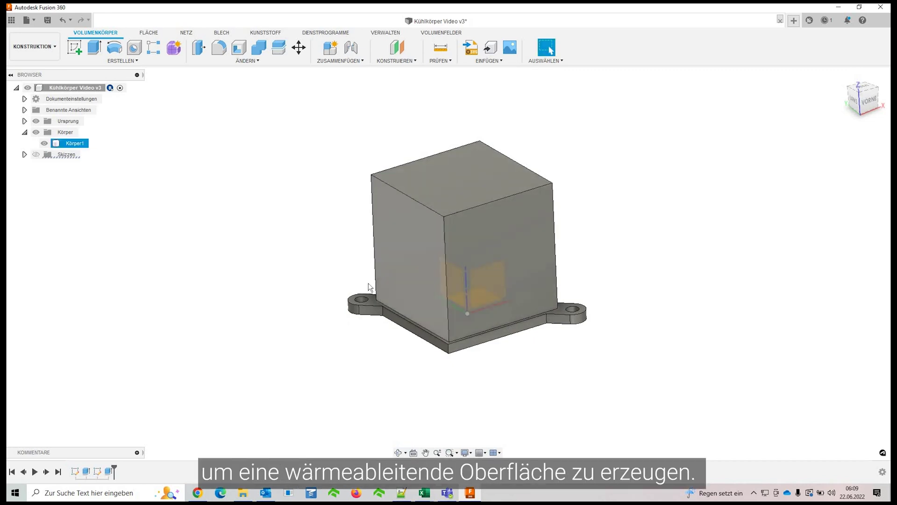
{"action": "middle_click_drag", "start_coordinate": [411, 284], "coordinate": [417, 296], "text": "shift"}
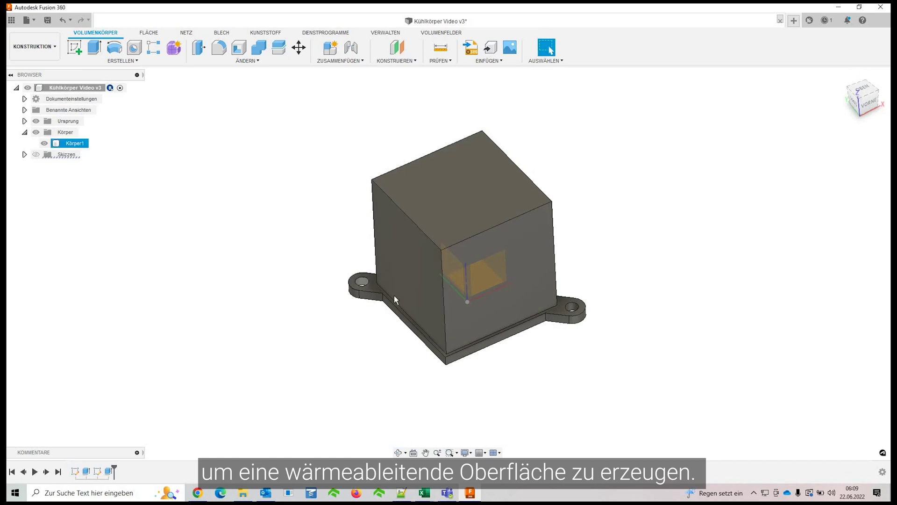
{"action": "middle_click_drag", "start_coordinate": [423, 272], "coordinate": [478, 138], "text": "shift"}
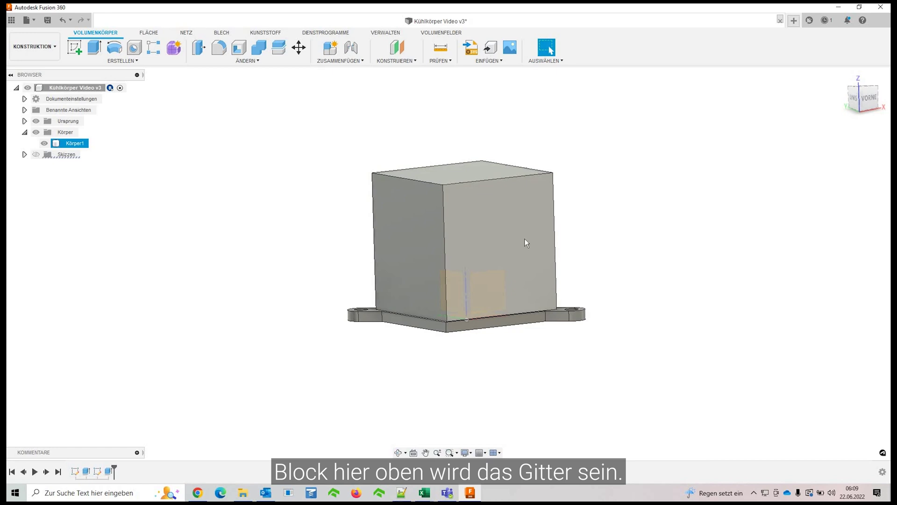
Step: Review the Product Design extension's access status and feature description in the extension manager
{"action": "left_click", "coordinate": [809, 21]}
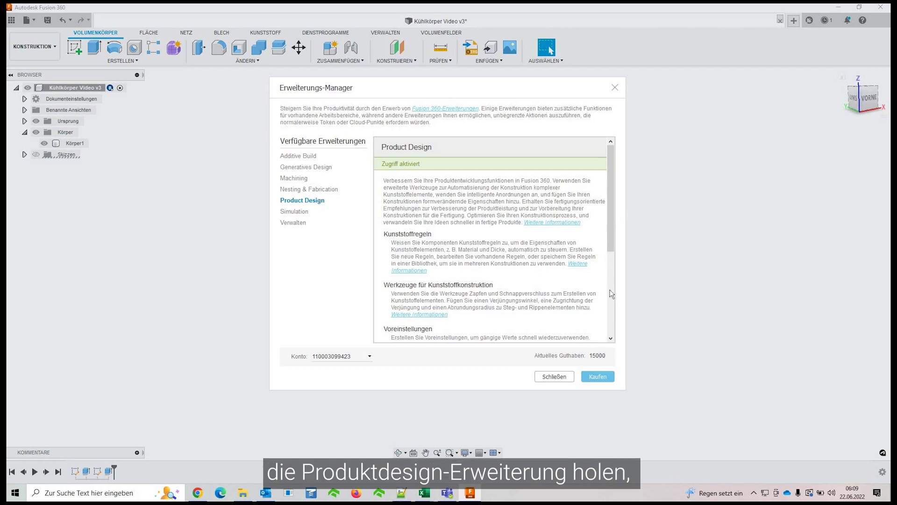
{"action": "scroll", "coordinate": [379, 281], "scroll_direction": "down", "scroll_amount": 5}
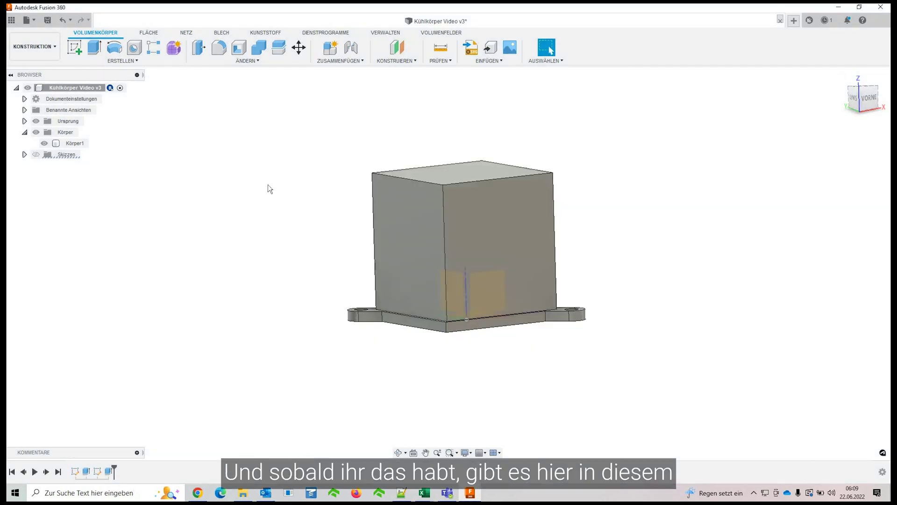
Step: Start a volumetric lattice on the heat sink body and move its settings dialog clear of the model
{"action": "left_click", "coordinate": [223, 63]}
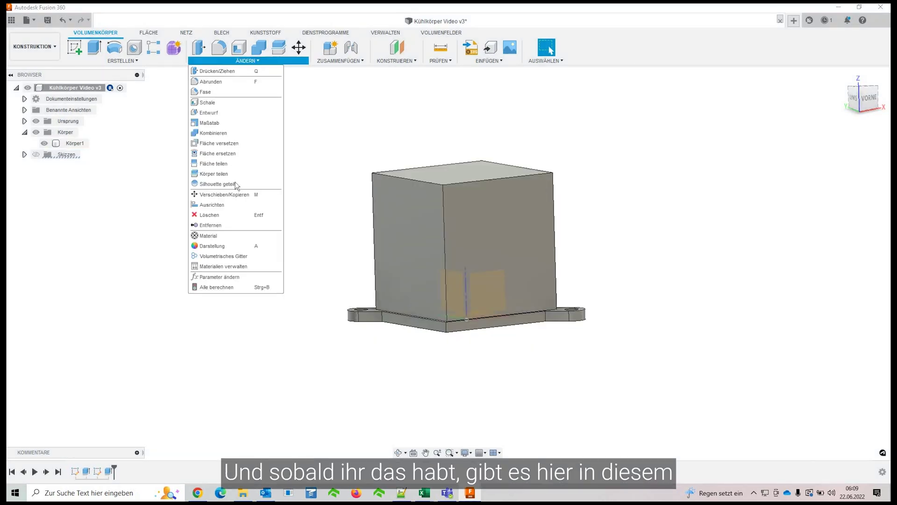
{"action": "left_click", "coordinate": [218, 257]}
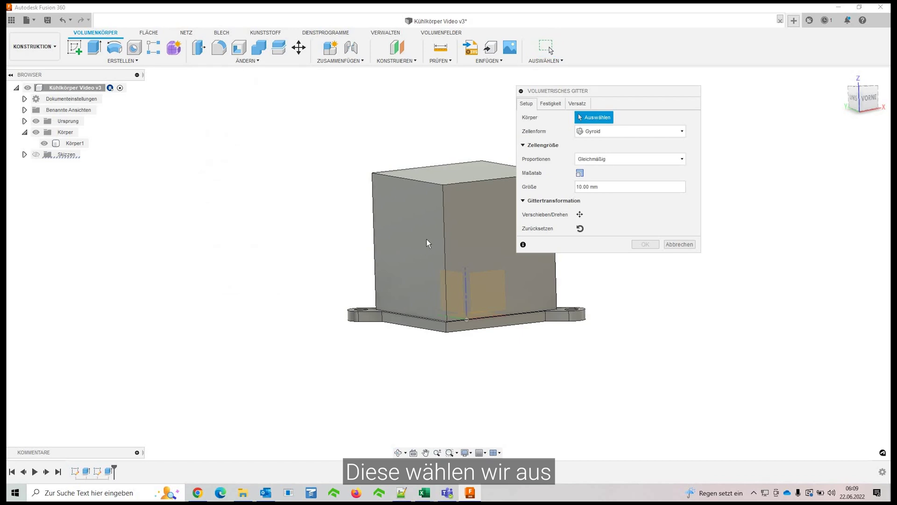
{"action": "left_click", "coordinate": [447, 256]}
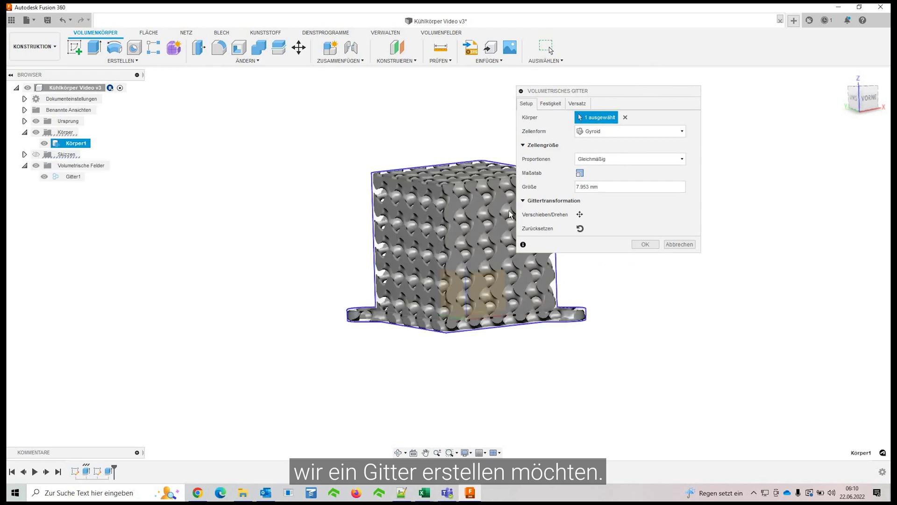
{"action": "left_click_drag", "start_coordinate": [576, 90], "coordinate": [662, 78]}
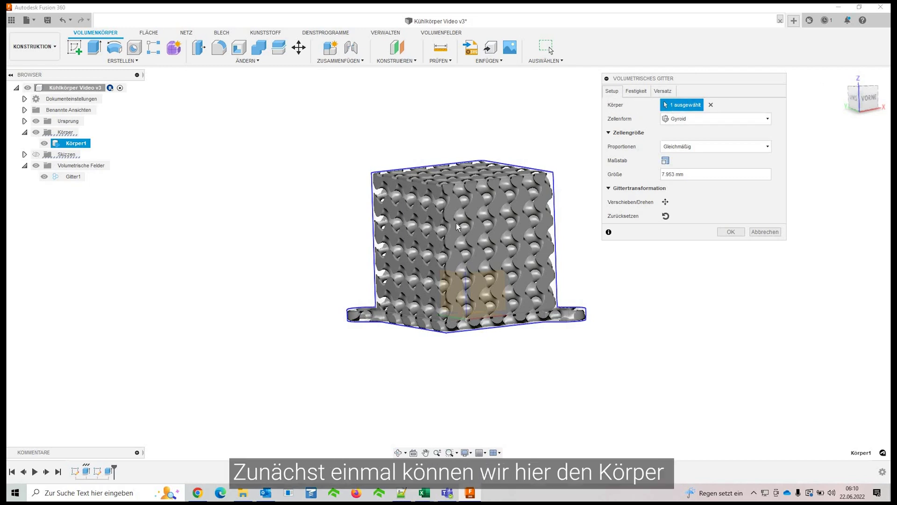
Step: Set the lattice's cell shape to X-Zelle and its uniform strength (Festigkeit) to 0.25
{"action": "left_click", "coordinate": [668, 120]}
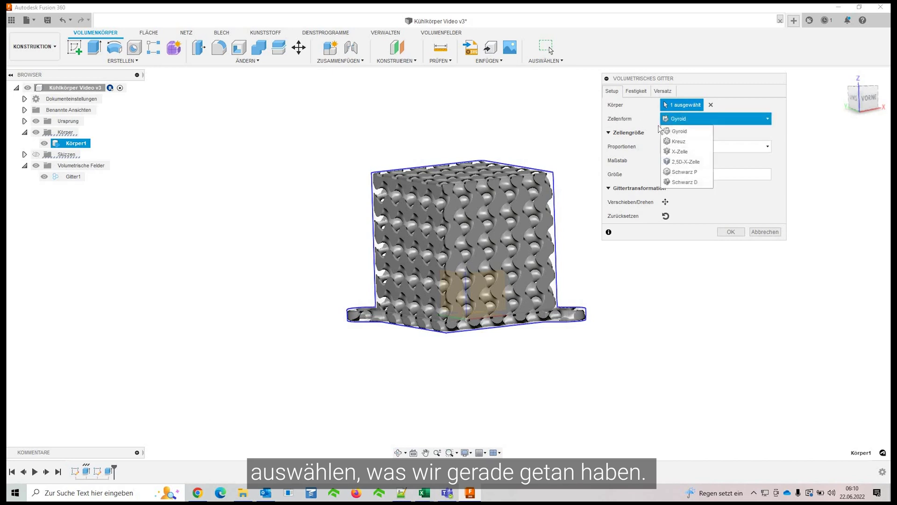
{"action": "left_click", "coordinate": [682, 152]}
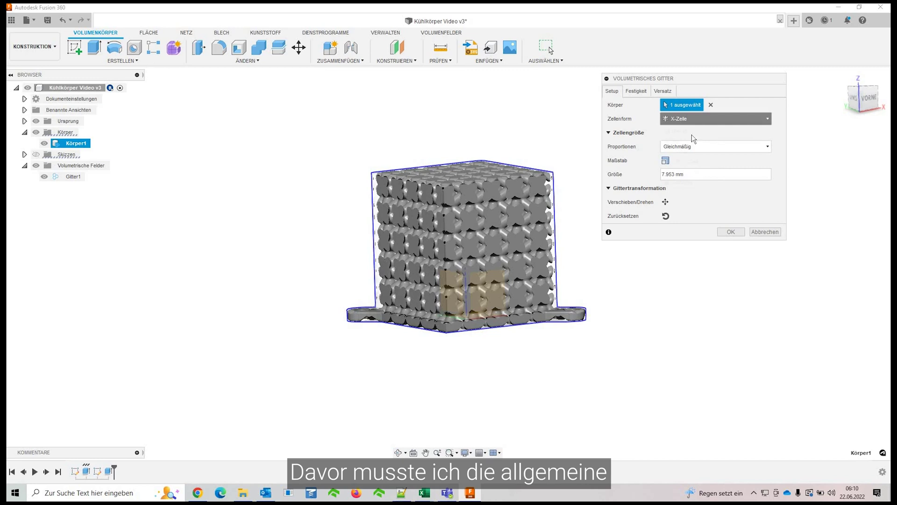
{"action": "left_click", "coordinate": [687, 120]}
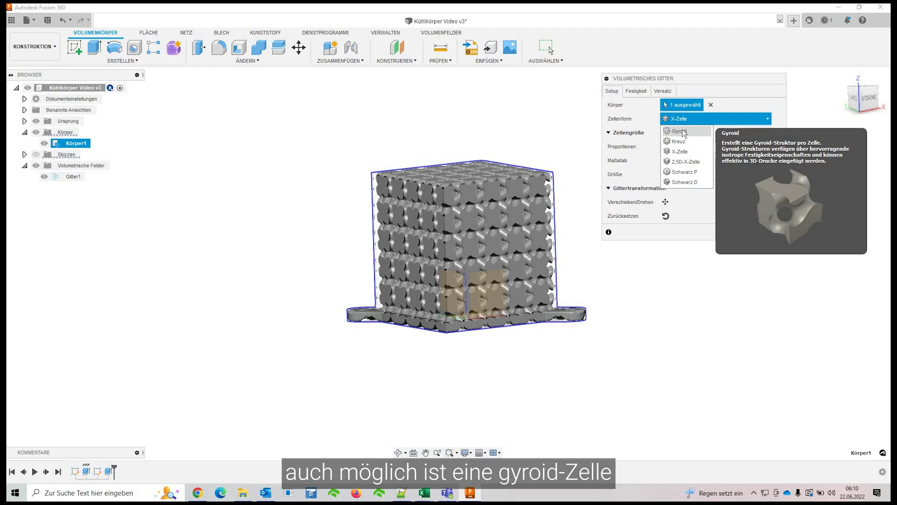
{"action": "left_click", "coordinate": [639, 92]}
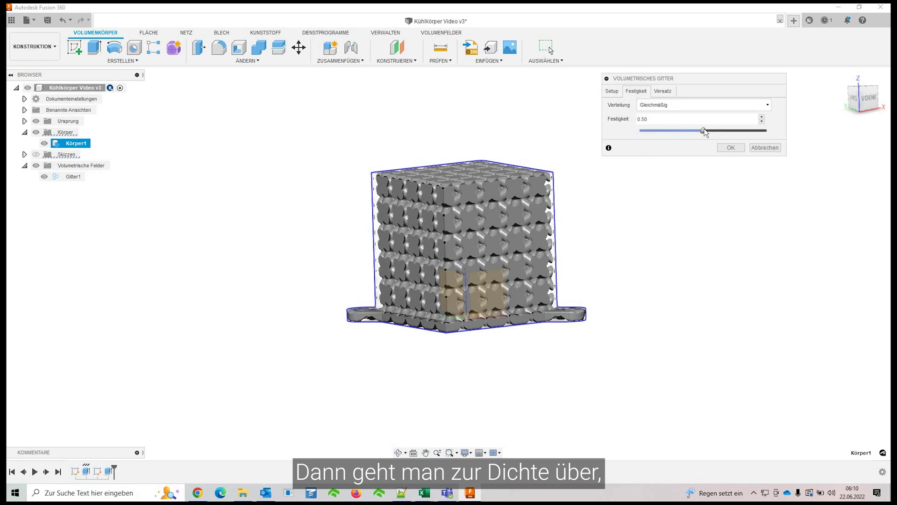
{"action": "left_click_drag", "start_coordinate": [657, 135], "coordinate": [671, 136]}
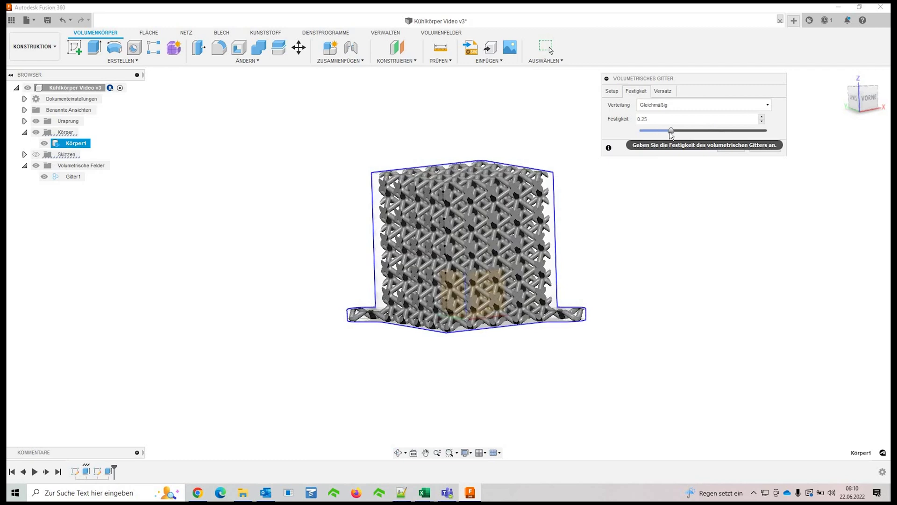
Step: Add a lattice offset on the body's bottom face, hiding the lattice while picking the face and showing it again
{"action": "left_click", "coordinate": [663, 91]}
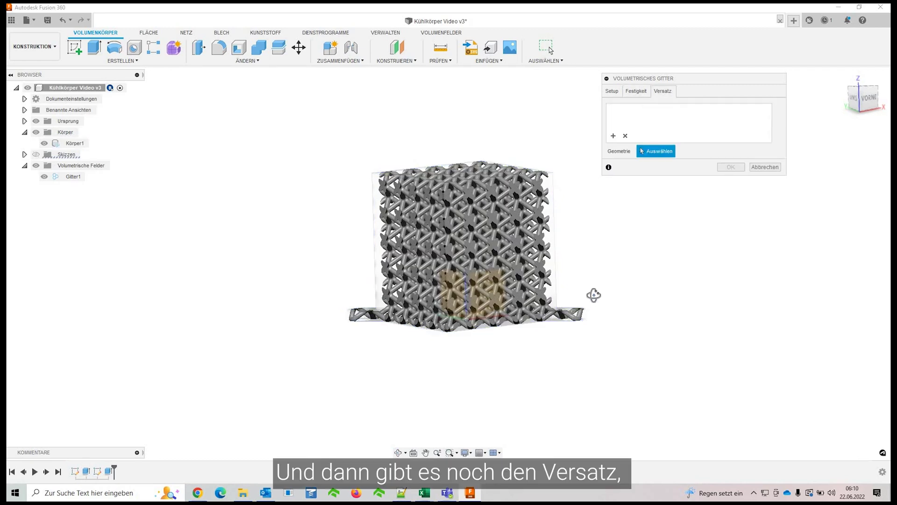
{"action": "middle_click_drag", "start_coordinate": [593, 294], "coordinate": [586, 267], "text": "shift"}
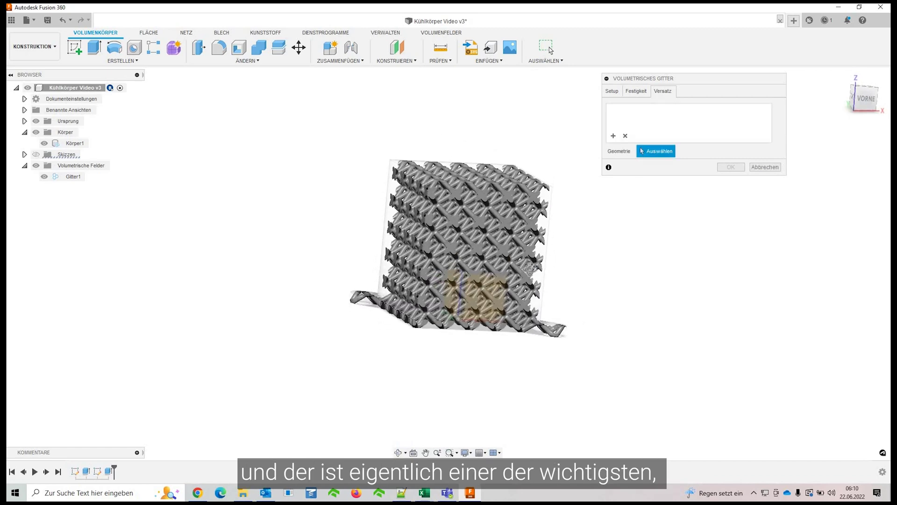
{"action": "scroll", "coordinate": [572, 256], "scroll_direction": "up", "scroll_amount": 2}
{"action": "middle_click_drag", "start_coordinate": [551, 344], "coordinate": [536, 309], "text": "shift"}
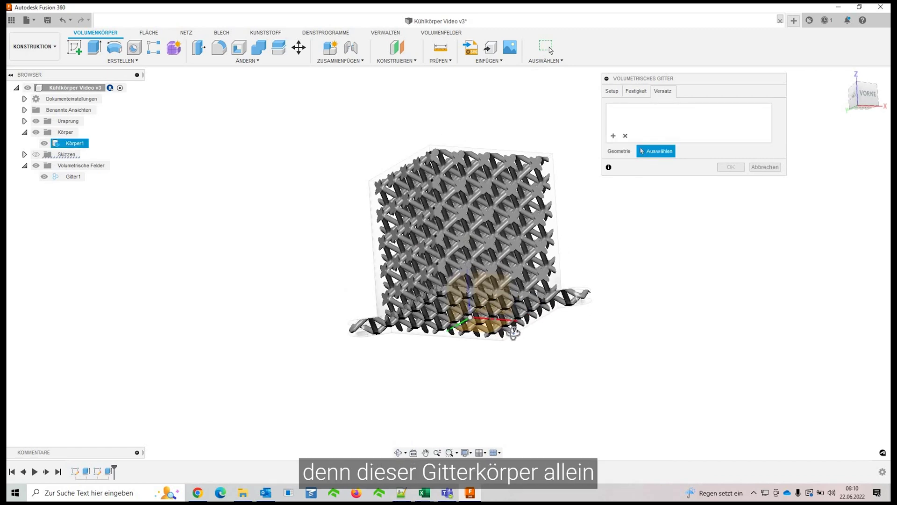
{"action": "middle_click_drag", "start_coordinate": [451, 295], "coordinate": [486, 304], "text": "shift"}
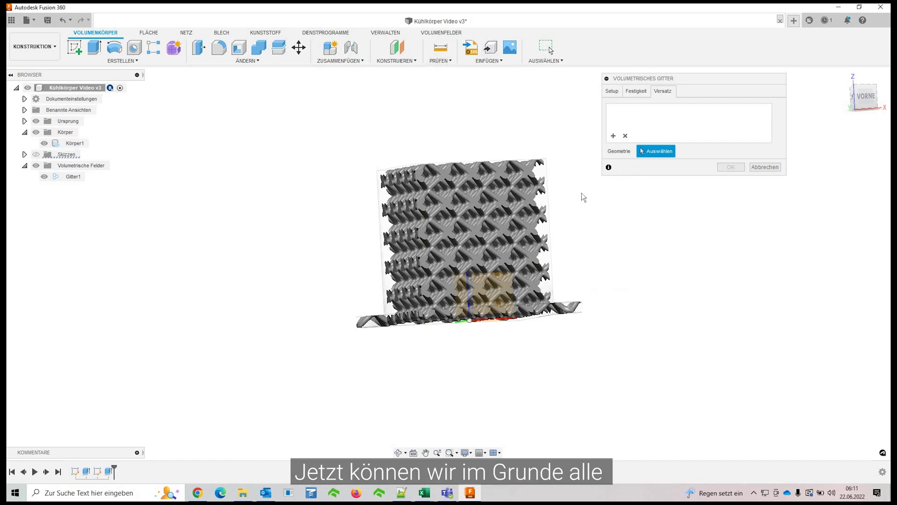
{"action": "middle_click_drag", "start_coordinate": [574, 170], "coordinate": [581, 304], "text": "shift"}
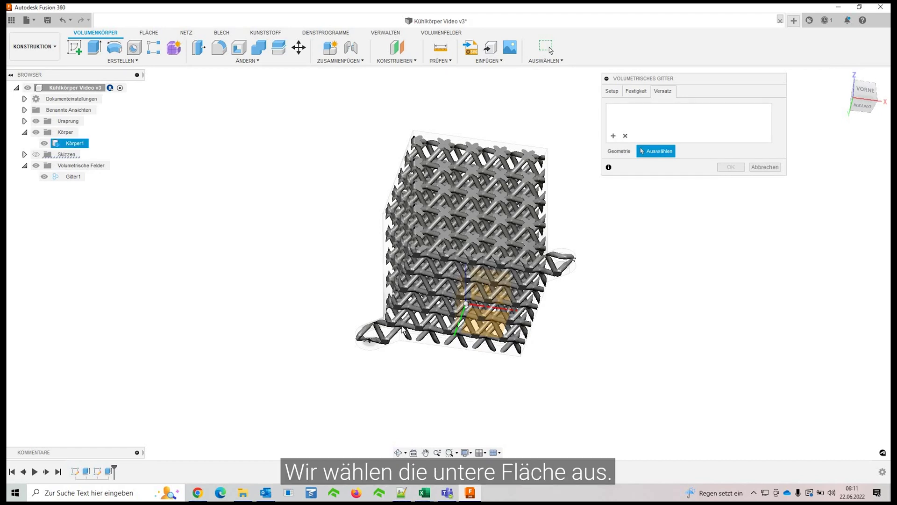
{"action": "mouse_move", "coordinate": [404, 332]}
{"action": "middle_mouse_down", "text": "shift"}
{"action": "mouse_move", "coordinate": [411, 343]}
{"action": "mouse_move", "coordinate": [400, 330]}
{"action": "middle_mouse_up", "text": "shift"}
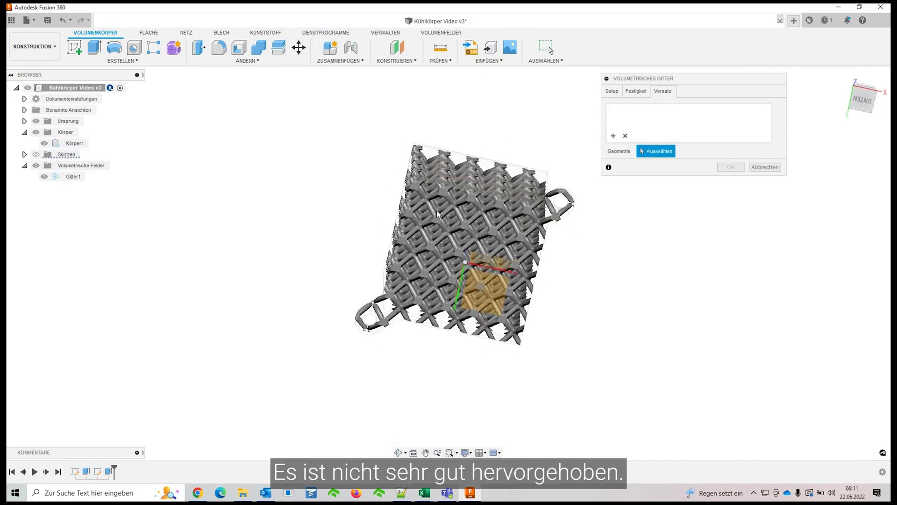
{"action": "middle_click_drag", "start_coordinate": [437, 212], "coordinate": [434, 93], "text": "shift"}
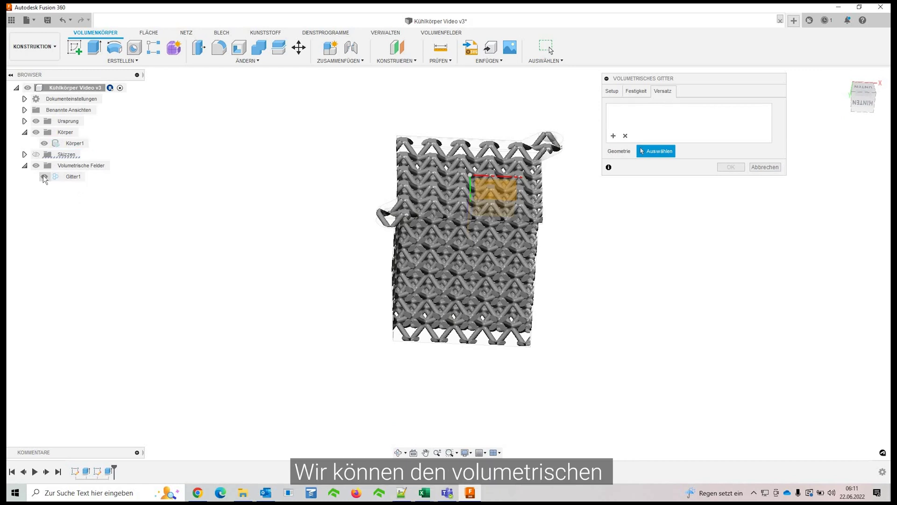
{"action": "left_click", "coordinate": [44, 176]}
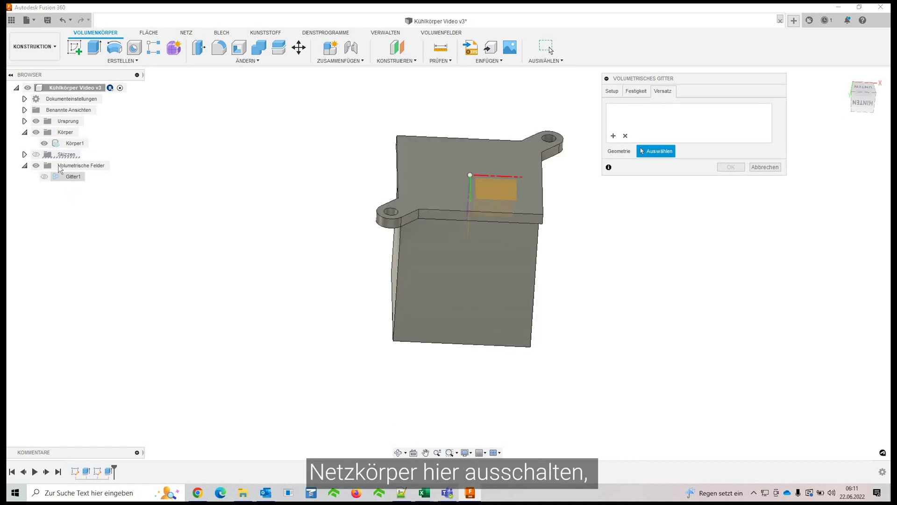
{"action": "left_click", "coordinate": [443, 169]}
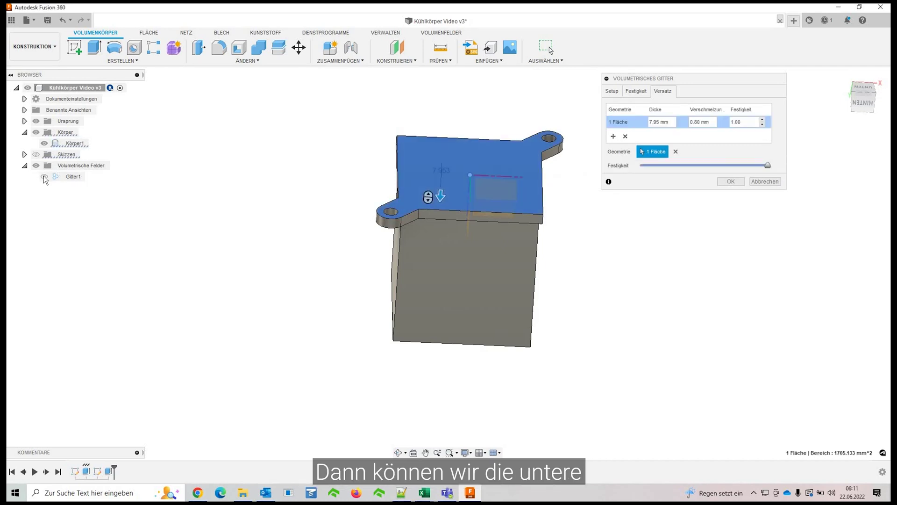
{"action": "left_click", "coordinate": [44, 176]}
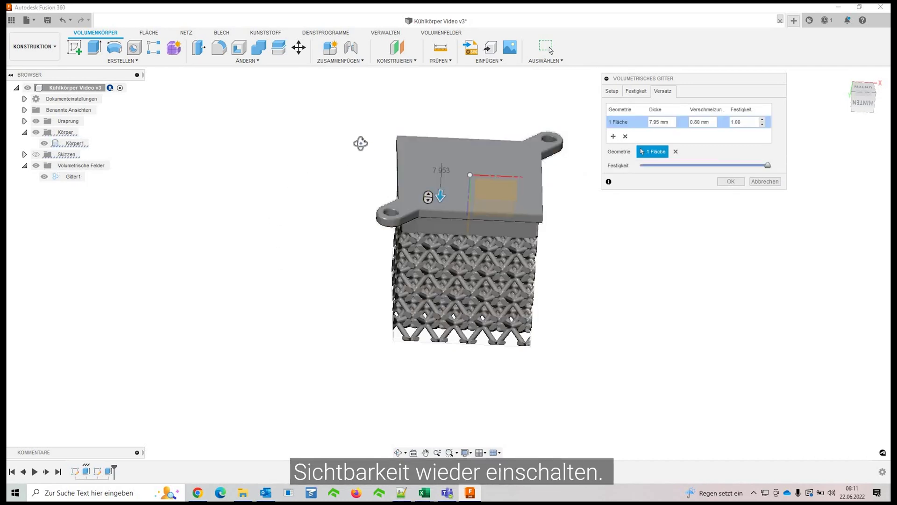
Step: Set the bottom face offset's thickness (Dicke) to 3 mm
{"action": "middle_click_drag", "start_coordinate": [360, 144], "coordinate": [410, 303], "text": "shift"}
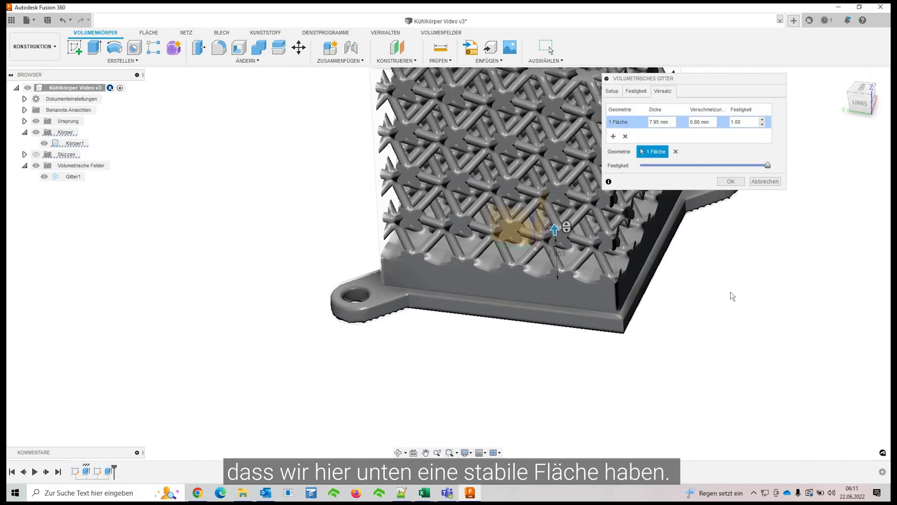
{"action": "scroll", "coordinate": [387, 326], "scroll_direction": "up", "scroll_amount": 2}
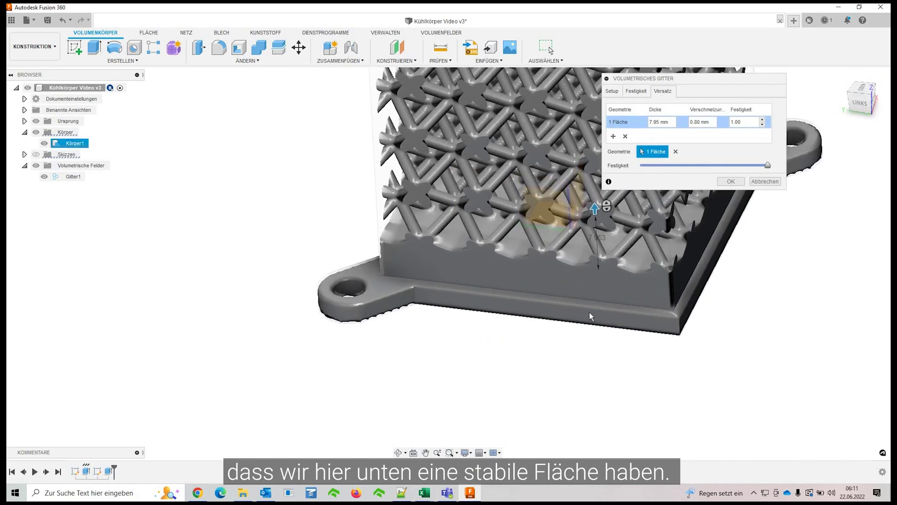
{"action": "left_click", "coordinate": [660, 124]}
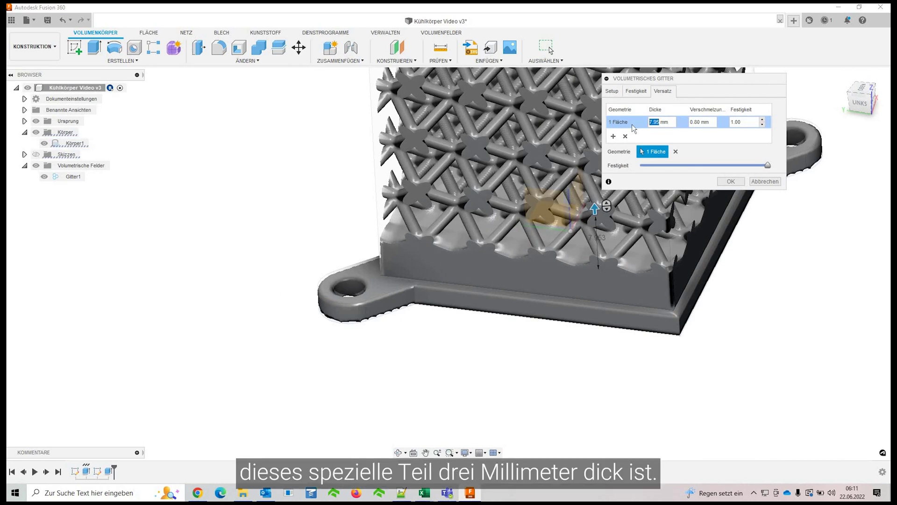
{"action": "type", "text": "3"}
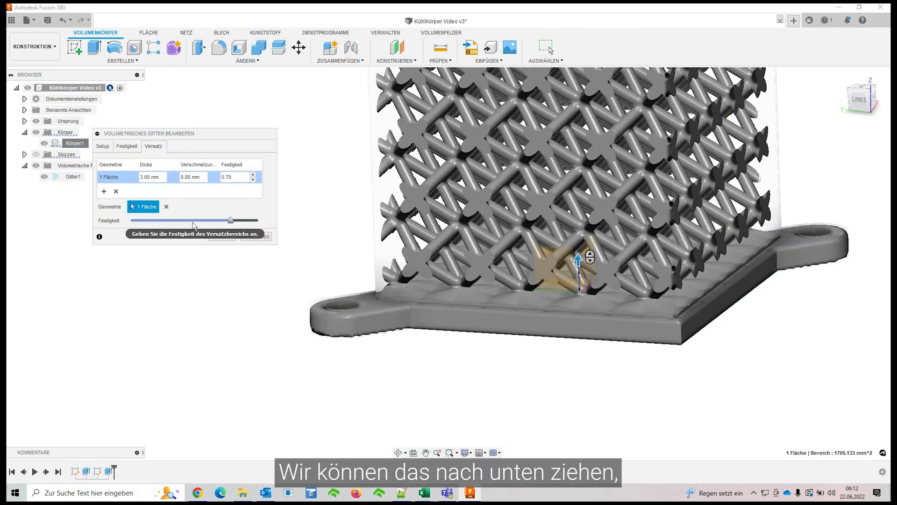
Step: Try a strength of 0.60 for the bottom face offset and set it back to 1.00
{"action": "left_click_drag", "start_coordinate": [230, 220], "coordinate": [207, 220]}
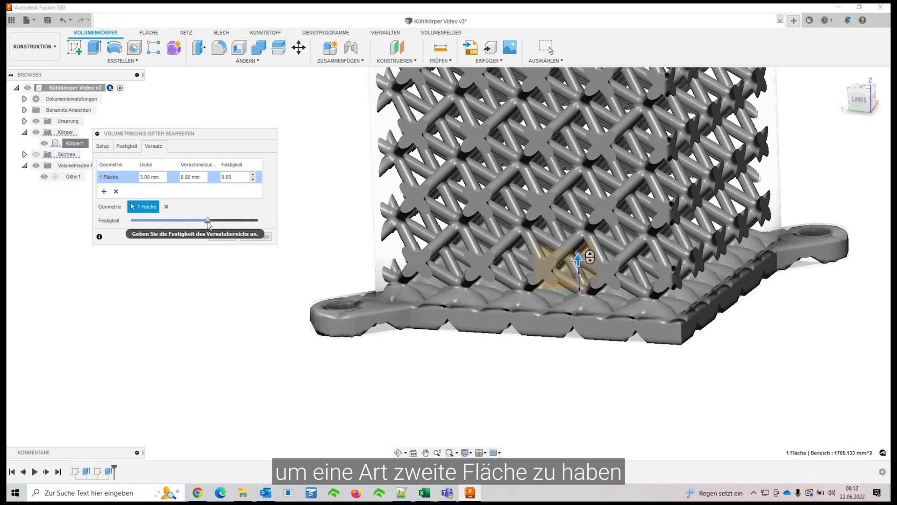
{"action": "left_click", "coordinate": [258, 220]}
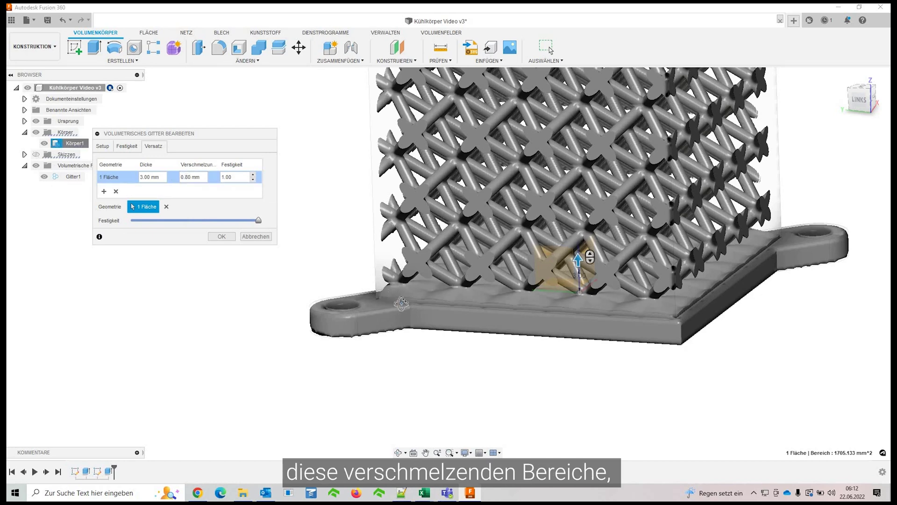
Step: Set the merge length between the bottom face offset and the remaining lattice to 0.2 mm
{"action": "middle_click_drag", "start_coordinate": [401, 302], "coordinate": [429, 296], "text": "shift"}
{"action": "scroll", "coordinate": [420, 296], "scroll_direction": "up", "scroll_amount": 3}
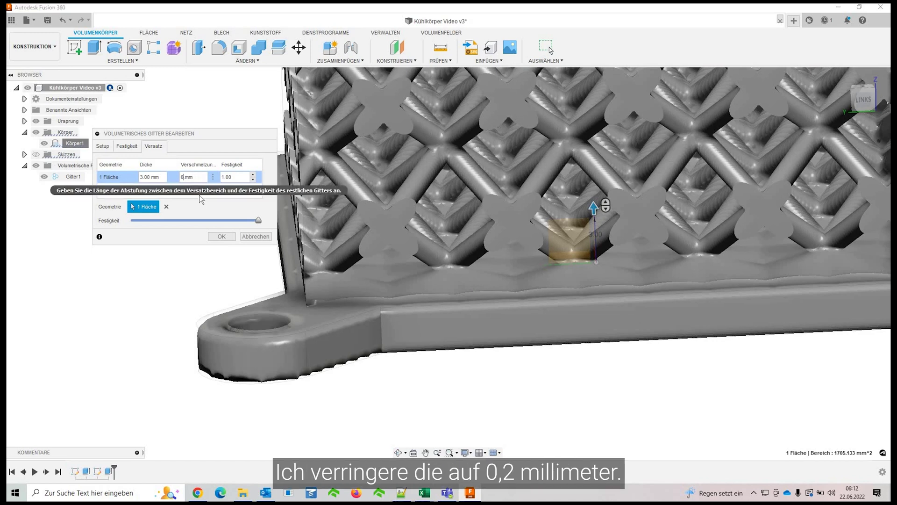
{"action": "type", "text": "2"}
{"action": "key", "text": "BackSpace"}
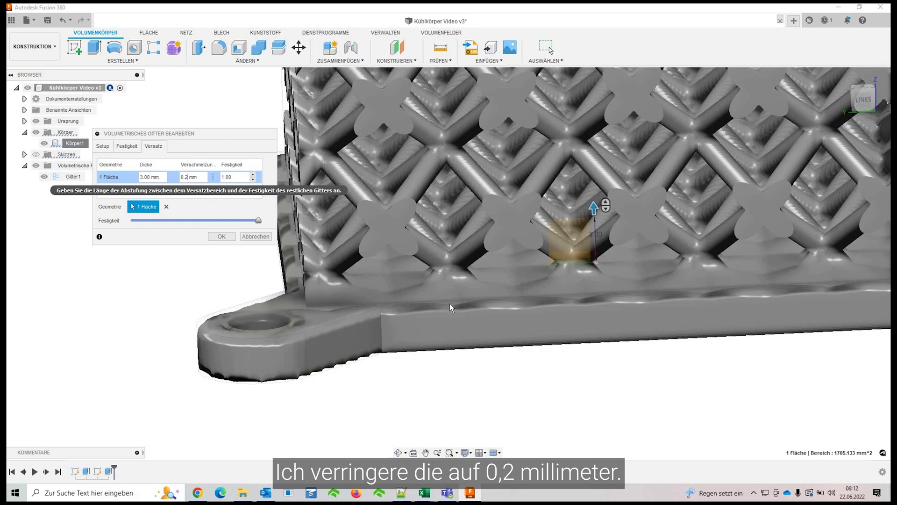
{"action": "scroll", "coordinate": [368, 299], "scroll_direction": "down", "scroll_amount": 2}
{"action": "mouse_move", "coordinate": [368, 299]}
{"action": "middle_mouse_down", "text": "shift"}
{"action": "mouse_move", "coordinate": [395, 285]}
{"action": "mouse_move", "coordinate": [396, 299]}
{"action": "mouse_move", "coordinate": [331, 301]}
{"action": "mouse_move", "coordinate": [369, 294]}
{"action": "middle_mouse_up", "text": "shift"}
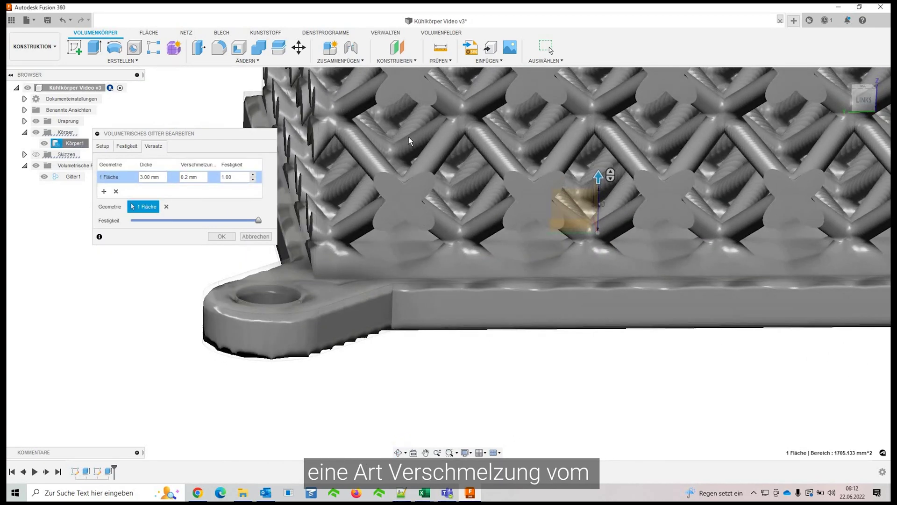
Step: Examine the lattice on all sides of the block, checking how the cells and struts end at the outer faces
{"action": "scroll", "coordinate": [413, 204], "scroll_direction": "down", "scroll_amount": 4}
{"action": "middle_click_drag", "start_coordinate": [441, 125], "coordinate": [444, 295], "text": "shift"}
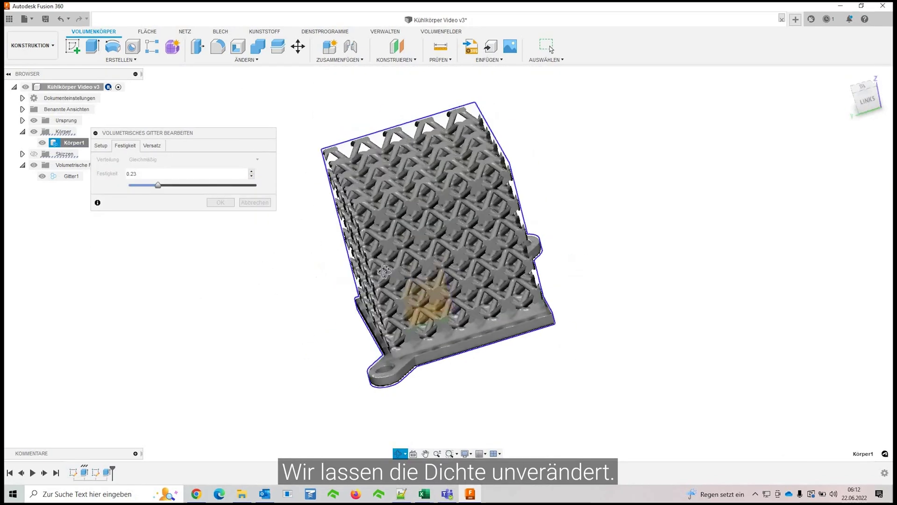
{"action": "middle_click_drag", "start_coordinate": [385, 272], "coordinate": [202, 213], "text": "shift"}
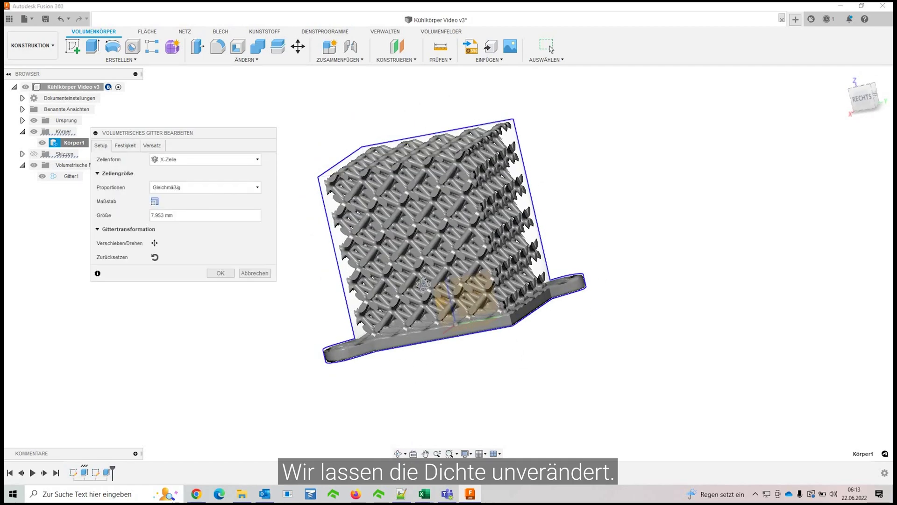
{"action": "middle_click_drag", "start_coordinate": [423, 283], "coordinate": [612, 154], "text": "shift"}
{"action": "scroll", "coordinate": [376, 161], "scroll_direction": "up", "scroll_amount": 3}
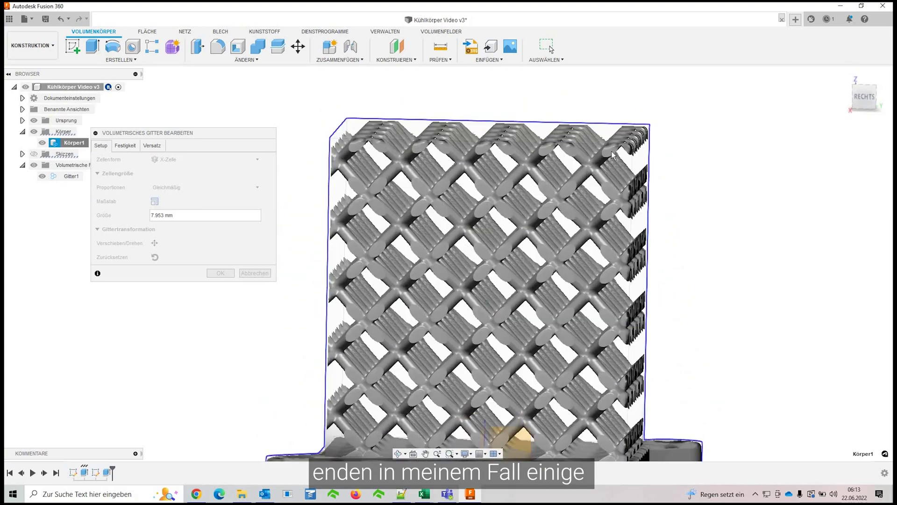
{"action": "middle_click_drag", "start_coordinate": [569, 175], "coordinate": [375, 237], "text": "shift"}
{"action": "scroll", "coordinate": [331, 160], "scroll_direction": "up", "scroll_amount": 2}
{"action": "scroll", "coordinate": [304, 187], "scroll_direction": "up", "scroll_amount": 2}
{"action": "scroll", "coordinate": [339, 223], "scroll_direction": "down", "scroll_amount": 3}
{"action": "middle_click_drag", "start_coordinate": [340, 223], "coordinate": [184, 246], "text": "shift"}
{"action": "scroll", "coordinate": [362, 290], "scroll_direction": "down", "scroll_amount": 1}
{"action": "middle_click_drag", "start_coordinate": [496, 282], "coordinate": [481, 262], "text": "shift"}
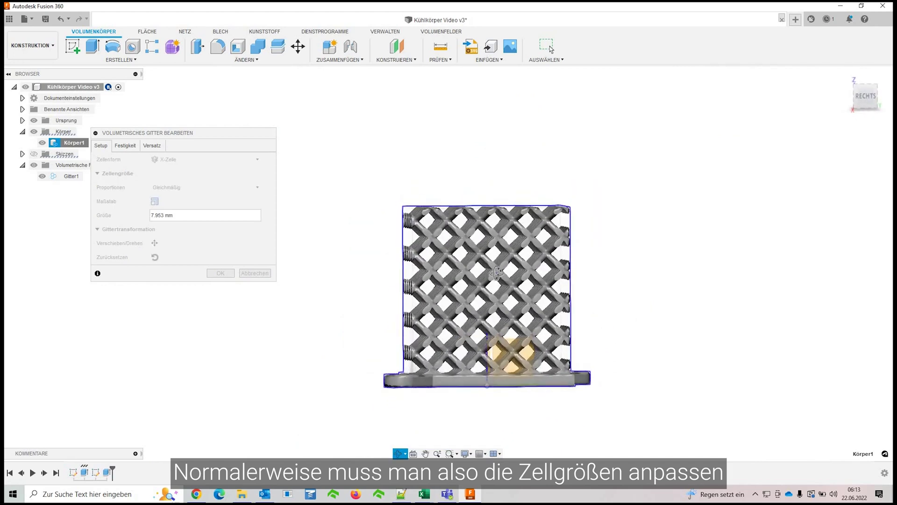
{"action": "middle_click_drag", "start_coordinate": [418, 270], "coordinate": [224, 248], "text": "shift"}
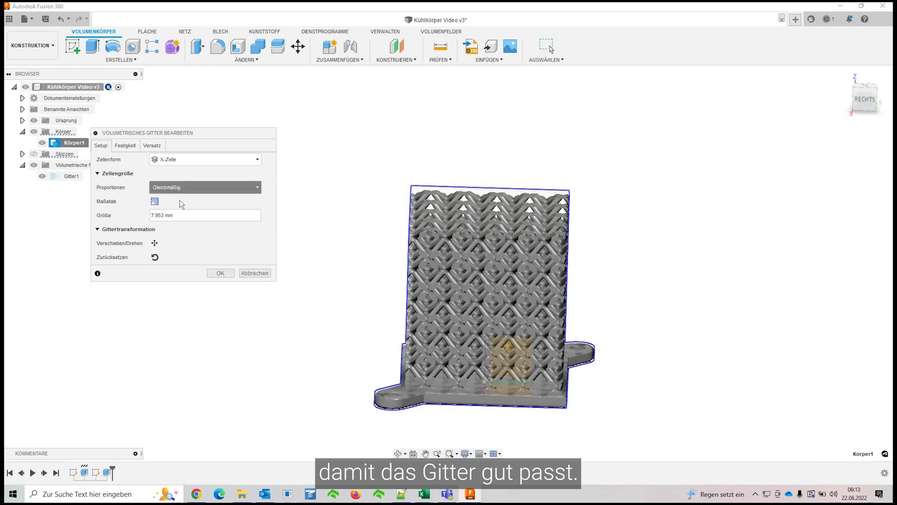
Step: Switch the lattice cell proportions to Ungleichmäßig and set the cell size to 7 mm in X and Y
{"action": "left_click", "coordinate": [177, 188]}
{"action": "left_click", "coordinate": [174, 210]}
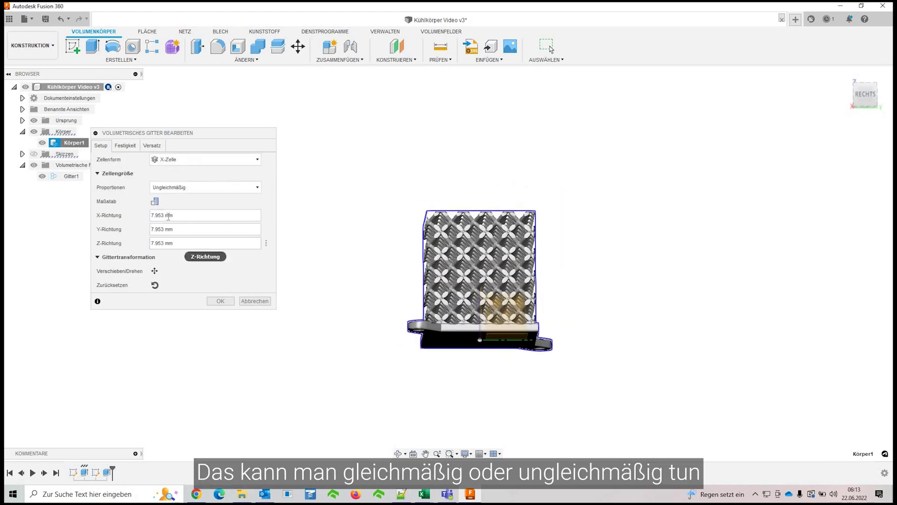
{"action": "left_click", "coordinate": [172, 216]}
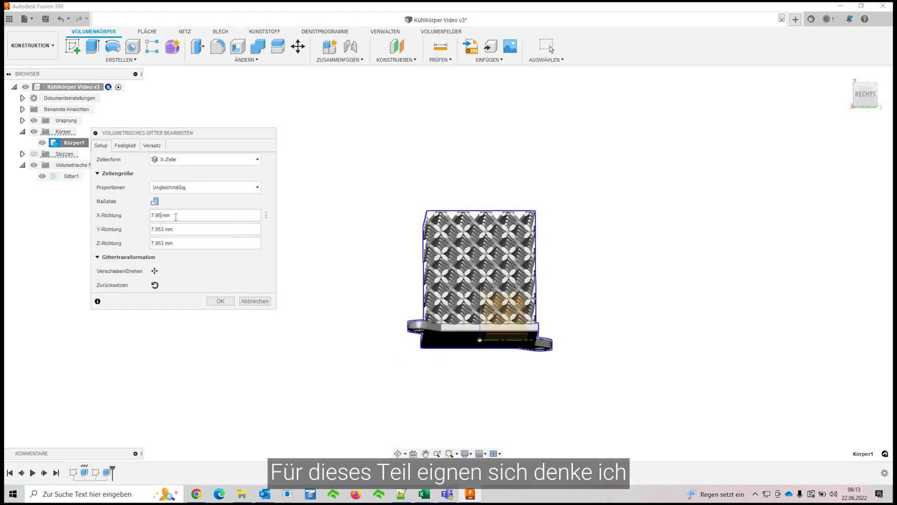
{"action": "key", "text": "BackSpace"}
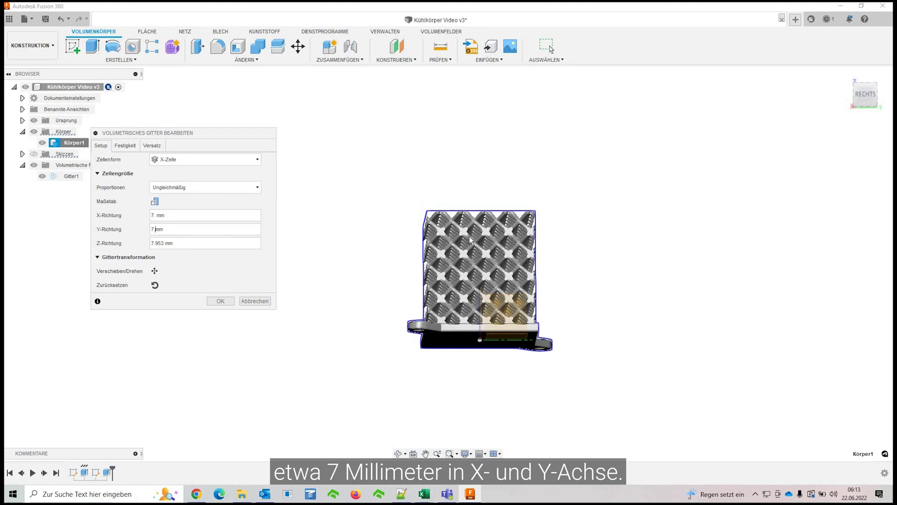
{"action": "scroll", "coordinate": [461, 248], "scroll_direction": "up", "scroll_amount": 3}
{"action": "mouse_move", "coordinate": [461, 248]}
{"action": "middle_mouse_down", "text": "shift"}
{"action": "mouse_move", "coordinate": [493, 238]}
{"action": "mouse_move", "coordinate": [433, 214]}
{"action": "mouse_move", "coordinate": [464, 241]}
{"action": "middle_mouse_up", "text": "shift"}
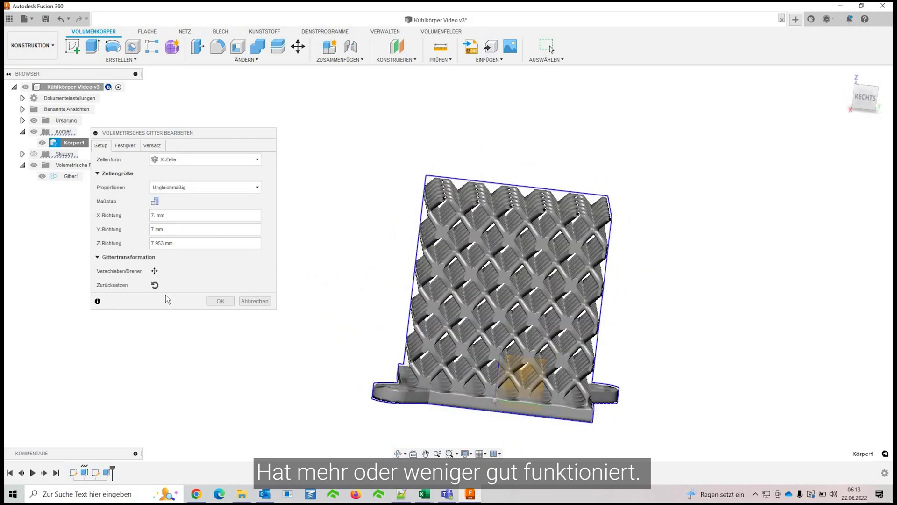
Step: Move the lattice 14 mm in the Y direction, check the node positions at the outer faces, and accept the lattice edit
{"action": "left_click", "coordinate": [154, 271]}
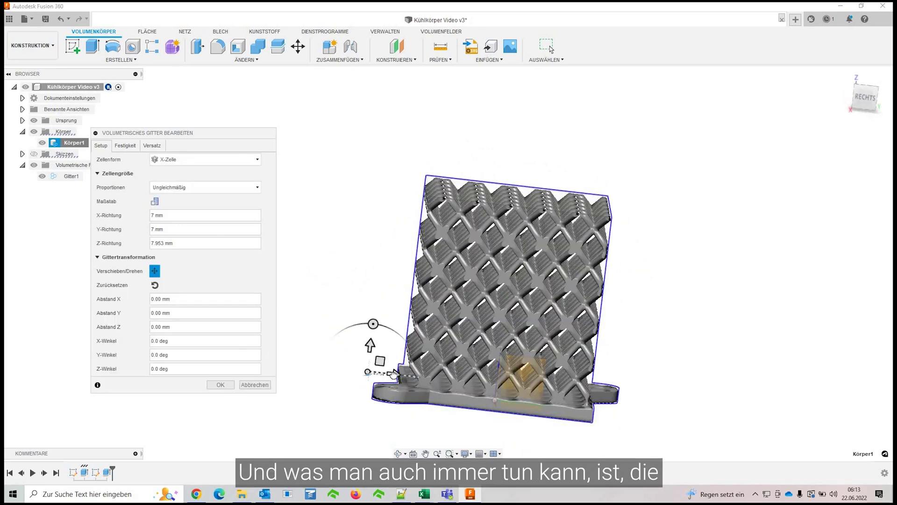
{"action": "left_click_drag", "start_coordinate": [396, 373], "coordinate": [468, 376]}
{"action": "scroll", "coordinate": [448, 209], "scroll_direction": "up", "scroll_amount": 5}
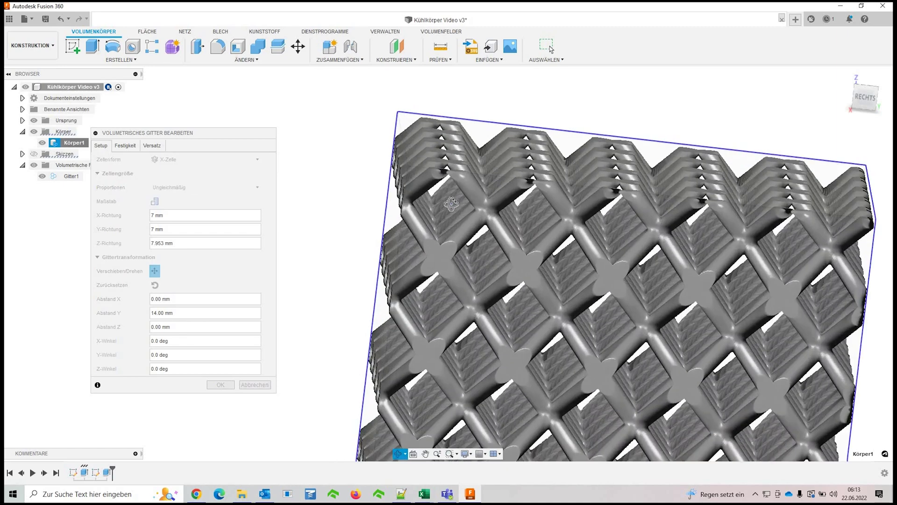
{"action": "scroll", "coordinate": [464, 228], "scroll_direction": "down", "scroll_amount": 5}
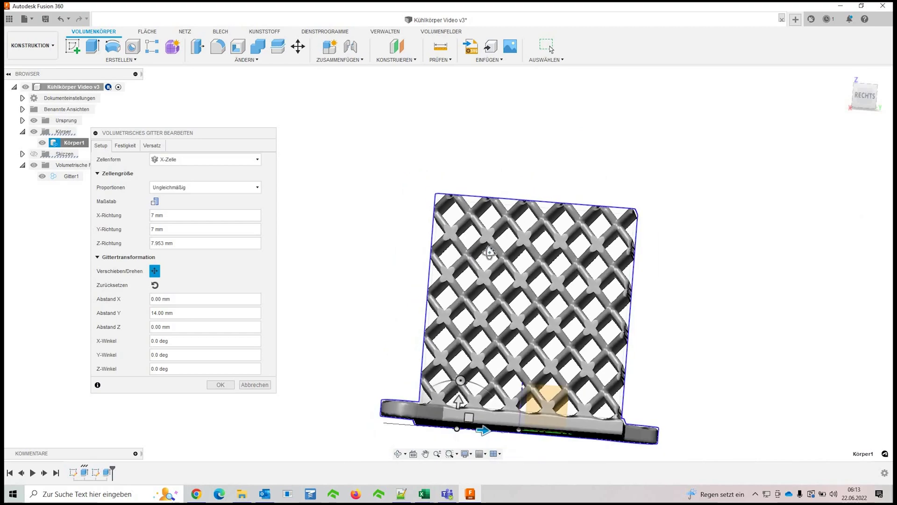
{"action": "middle_click_drag", "start_coordinate": [441, 186], "coordinate": [491, 439], "text": "shift"}
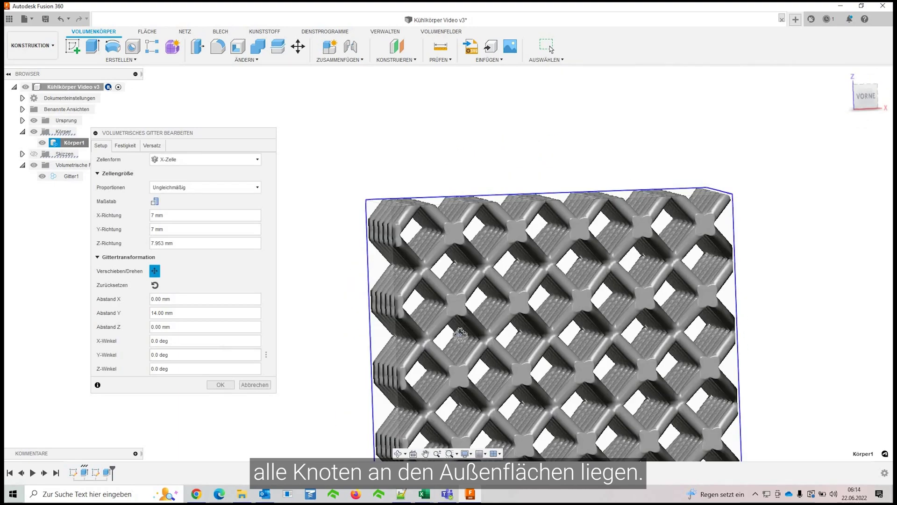
{"action": "scroll", "coordinate": [504, 295], "scroll_direction": "down", "scroll_amount": 2}
{"action": "middle_click_drag", "start_coordinate": [503, 294], "coordinate": [444, 350], "text": "shift"}
{"action": "scroll", "coordinate": [444, 351], "scroll_direction": "down", "scroll_amount": 2}
{"action": "key", "text": "Return"}
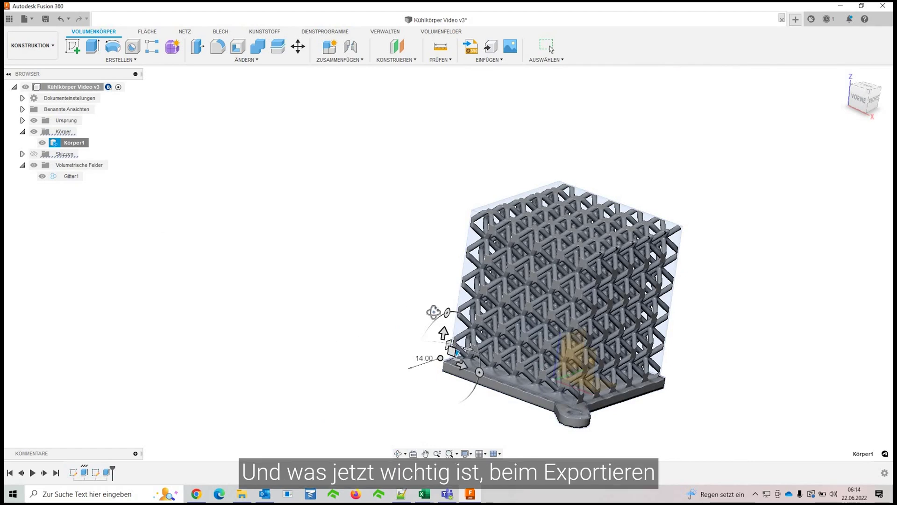
Step: Create a mesh from the volumetric lattice of Körper1 with the refinement (Verfeinerung) set to Hoch
{"action": "middle_click_drag", "start_coordinate": [492, 343], "coordinate": [403, 305], "text": "shift"}
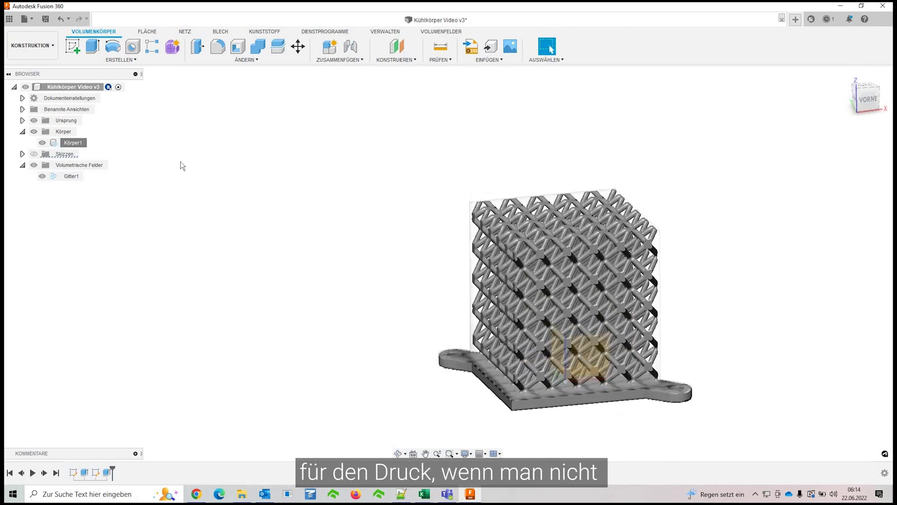
{"action": "middle_click_drag", "start_coordinate": [498, 277], "coordinate": [306, 162], "text": "shift"}
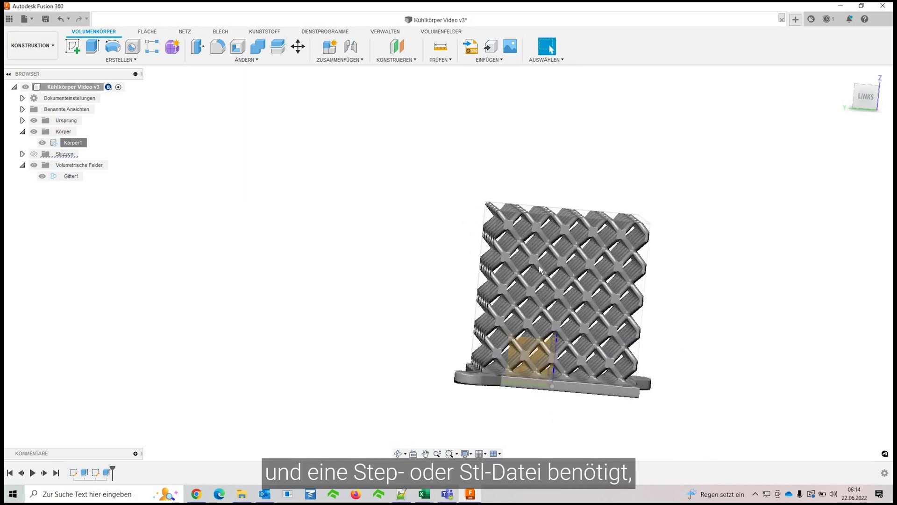
{"action": "middle_click_drag", "start_coordinate": [512, 243], "coordinate": [76, 147], "text": "shift"}
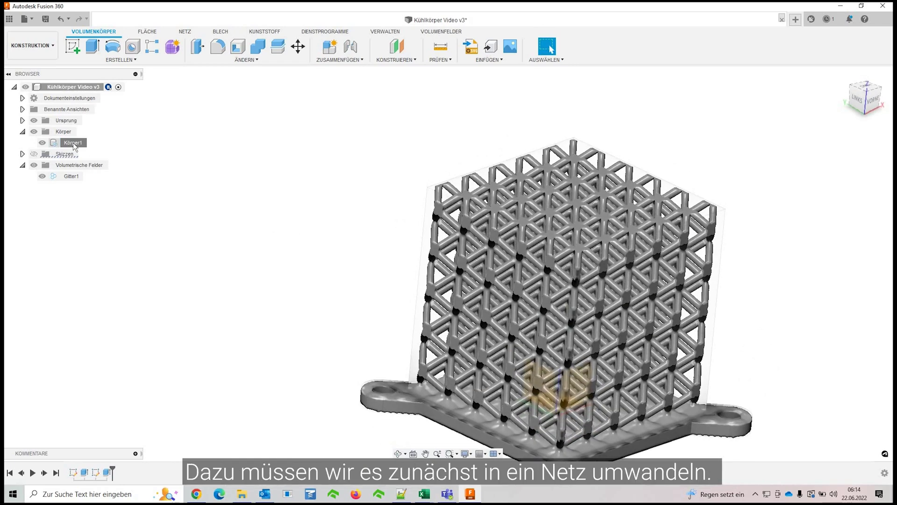
{"action": "right_click", "coordinate": [75, 146]}
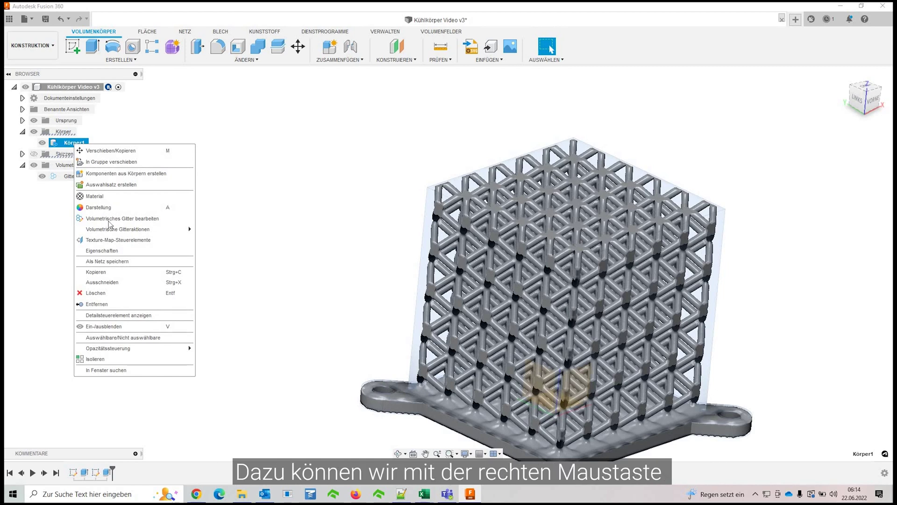
{"action": "mouse_move", "coordinate": [113, 232]}
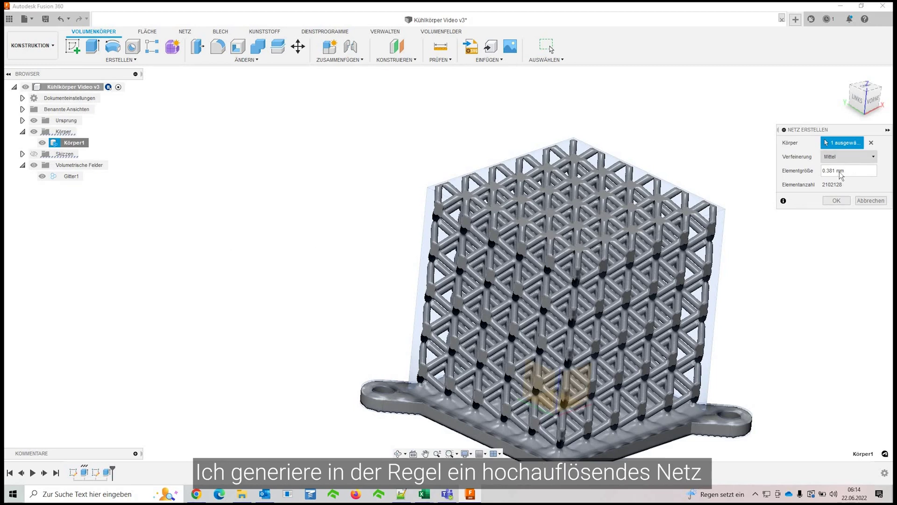
{"action": "left_click", "coordinate": [843, 156]}
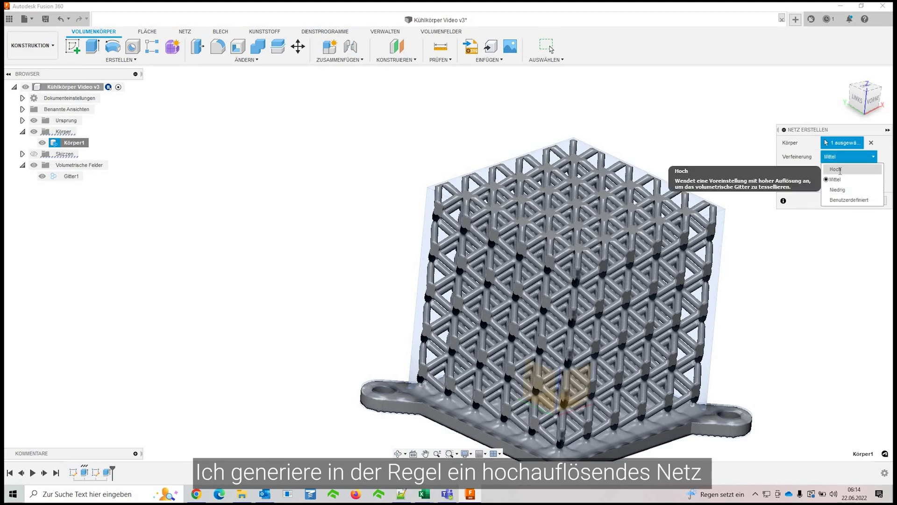
{"action": "left_click", "coordinate": [839, 171]}
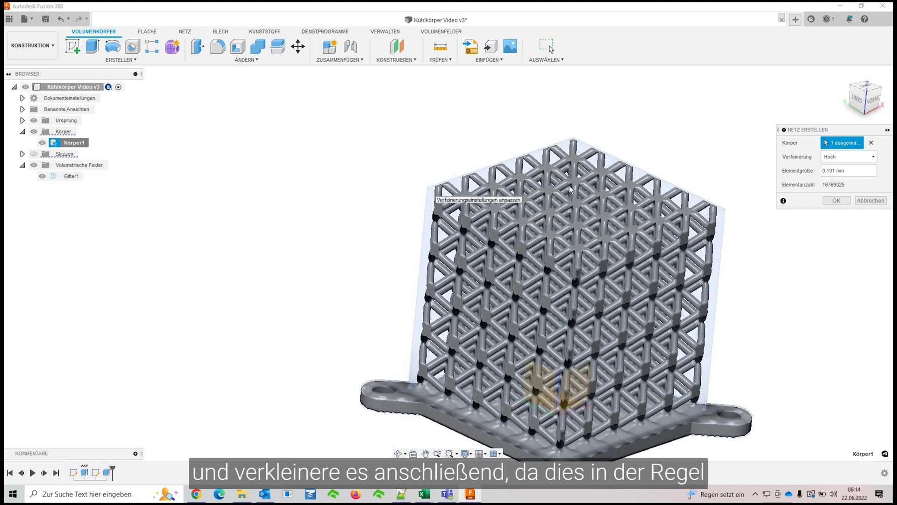
{"action": "left_click", "coordinate": [836, 201]}
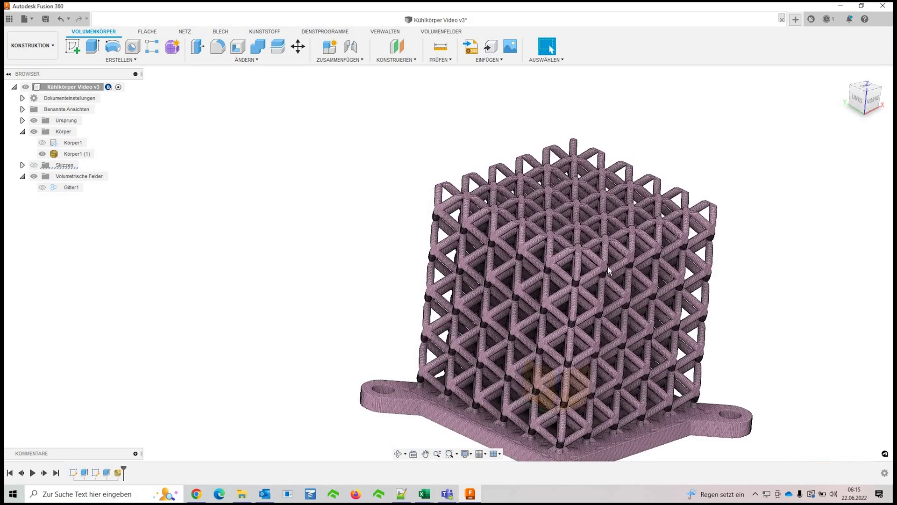
Step: Examine the fineness of the generated mesh on the lattice struts, base plate and mounting lug
{"action": "scroll", "coordinate": [602, 280], "scroll_direction": "down", "scroll_amount": 2}
{"action": "left_click", "coordinate": [611, 390]}
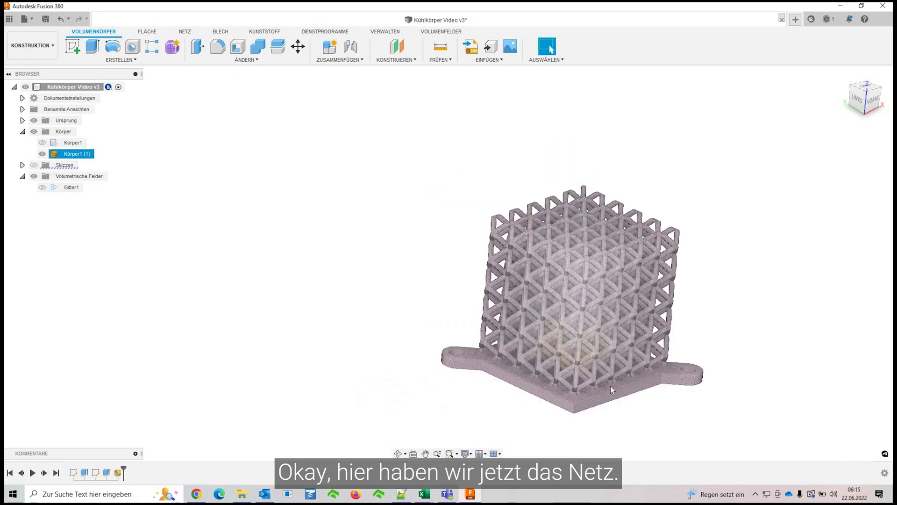
{"action": "scroll", "coordinate": [581, 371], "scroll_direction": "up", "scroll_amount": 10}
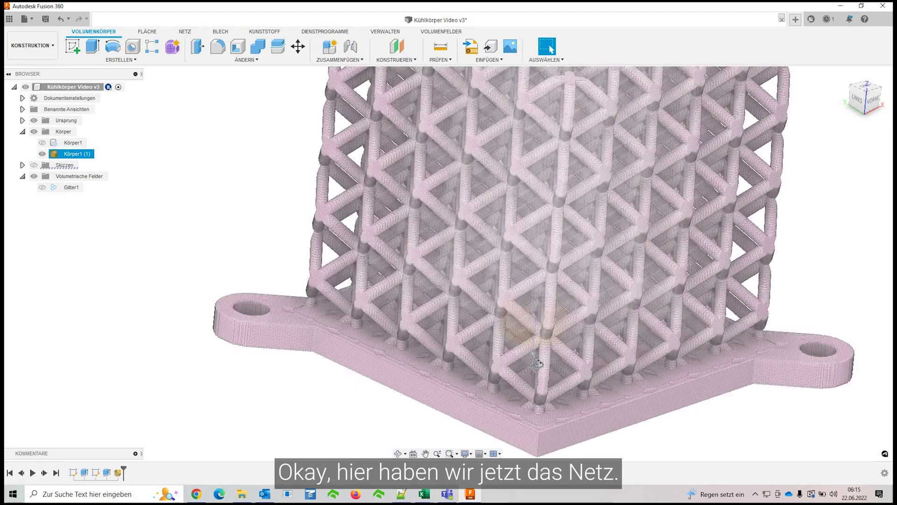
{"action": "scroll", "coordinate": [338, 305], "scroll_direction": "up", "scroll_amount": 8}
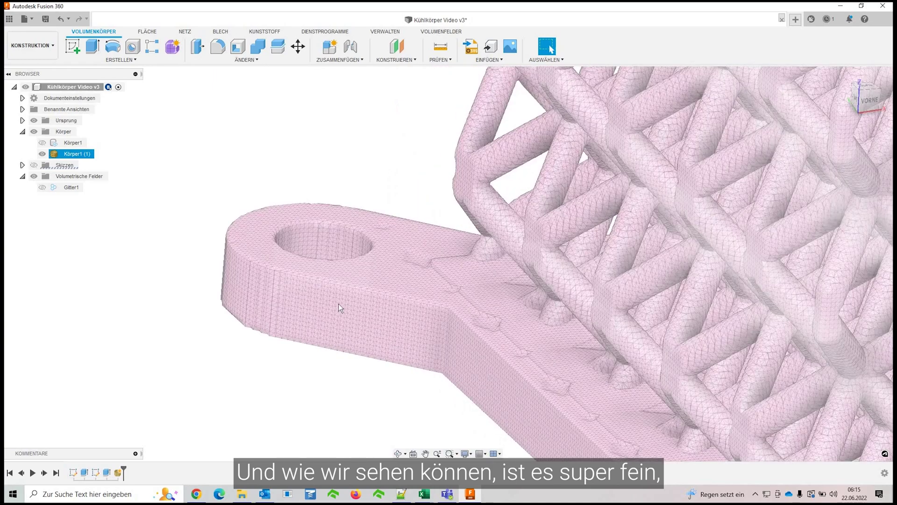
{"action": "scroll", "coordinate": [335, 296], "scroll_direction": "down", "scroll_amount": 10}
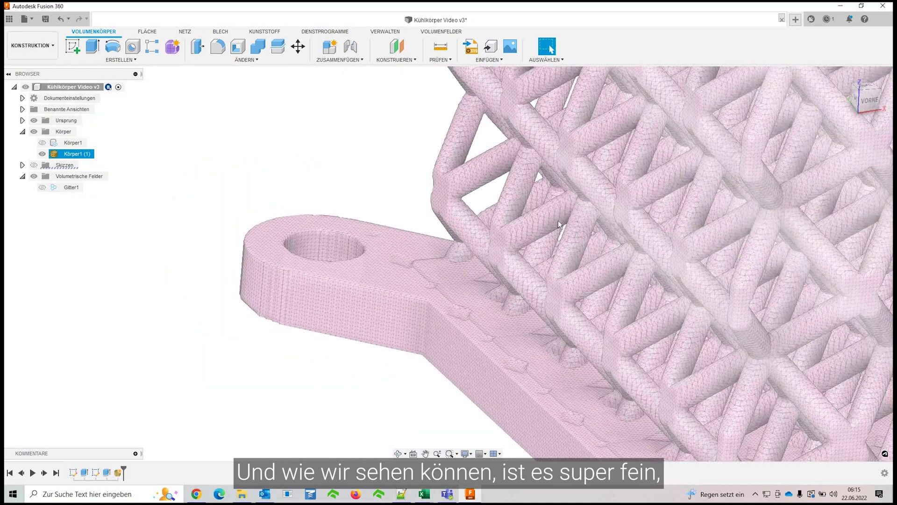
{"action": "scroll", "coordinate": [530, 167], "scroll_direction": "down", "scroll_amount": 3}
{"action": "scroll", "coordinate": [563, 129], "scroll_direction": "down", "scroll_amount": 2}
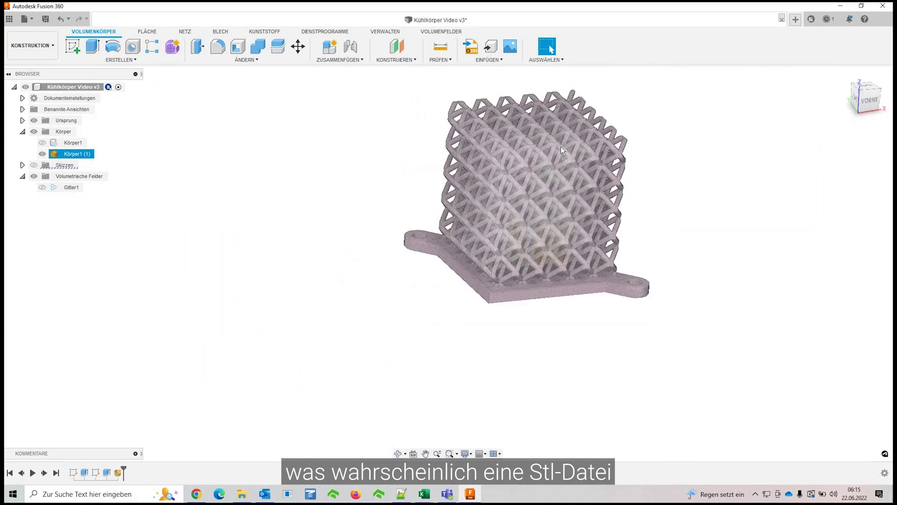
{"action": "scroll", "coordinate": [533, 133], "scroll_direction": "up", "scroll_amount": 1}
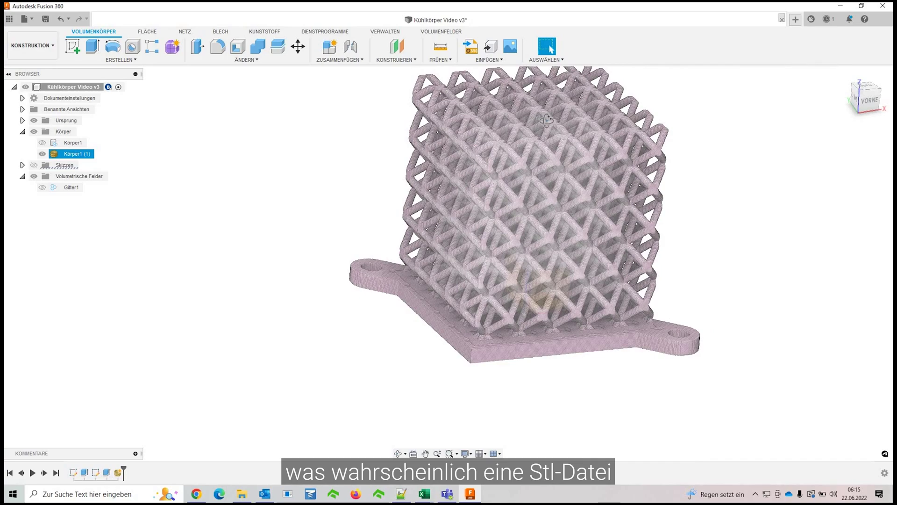
{"action": "middle_click_drag", "start_coordinate": [695, 185], "coordinate": [674, 148], "text": "shift"}
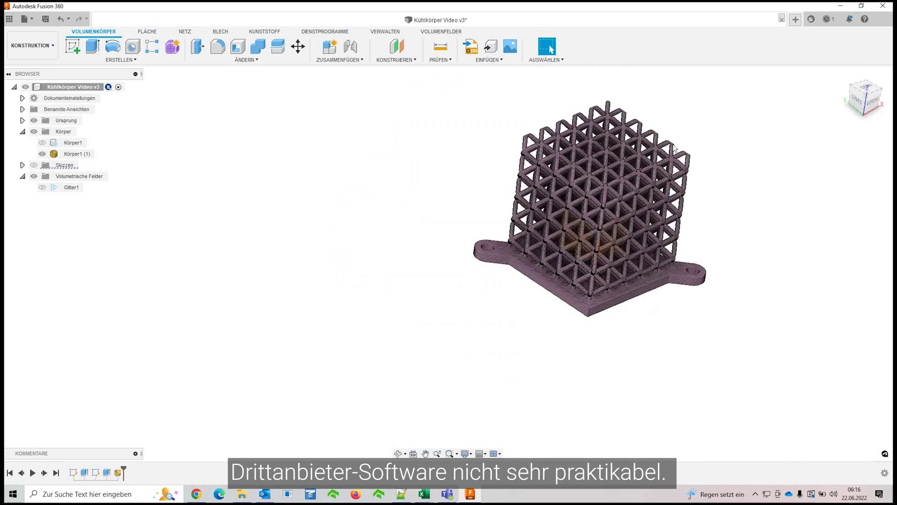
{"action": "scroll", "coordinate": [659, 119], "scroll_direction": "up", "scroll_amount": 4}
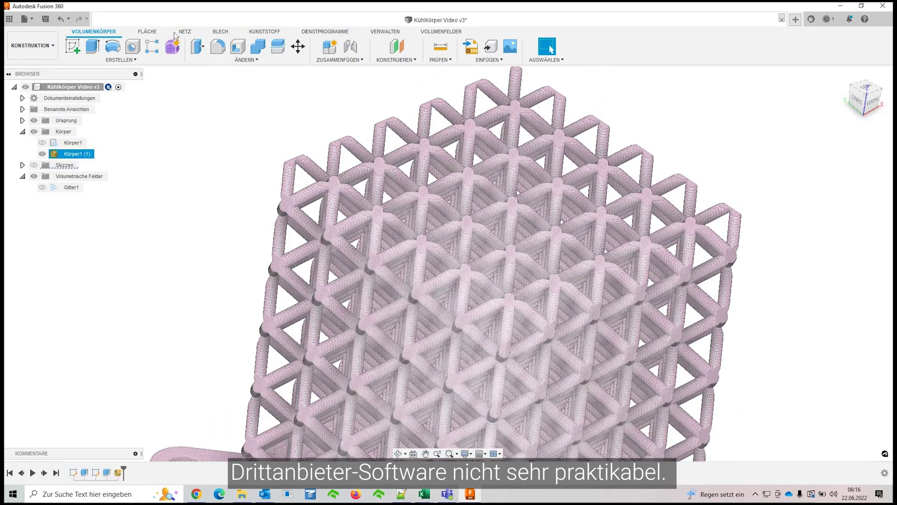
Step: Reduce the lattice mesh body to a proportion of 10 with adaptive remeshing
{"action": "key", "text": "Escape"}
{"action": "scroll", "coordinate": [230, 50], "scroll_direction": "down", "scroll_amount": 2}
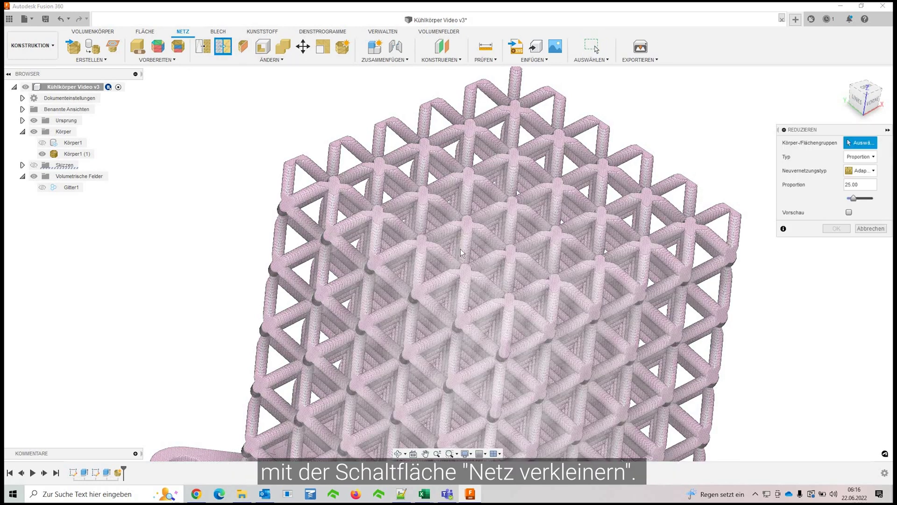
{"action": "left_click", "coordinate": [461, 248]}
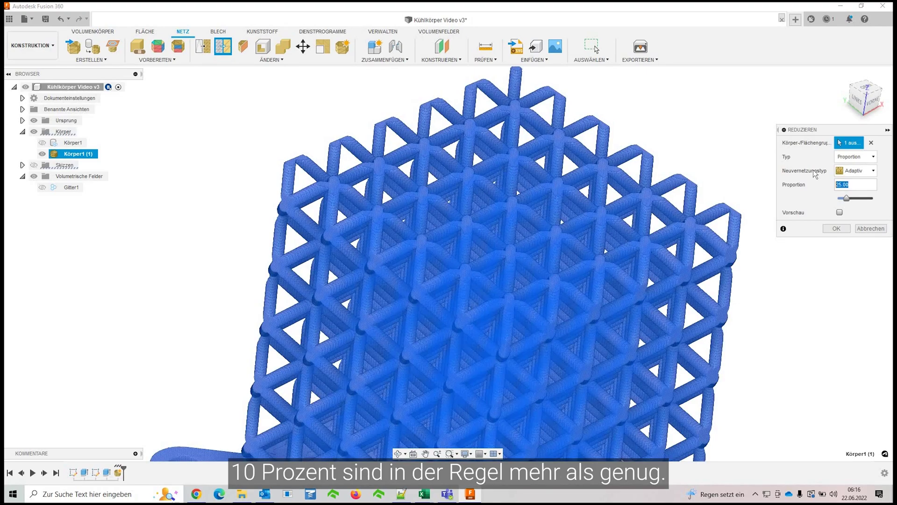
{"action": "scroll", "coordinate": [749, 233], "scroll_direction": "down", "scroll_amount": 3}
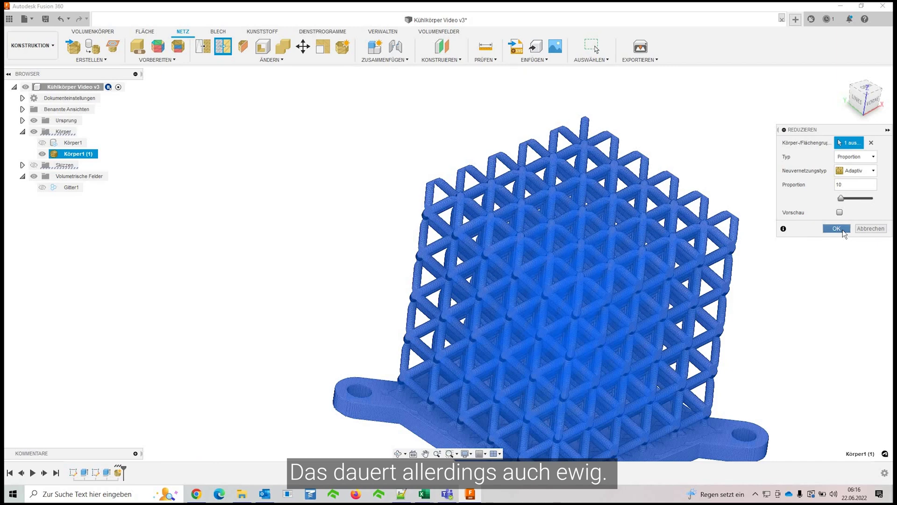
{"action": "left_click", "coordinate": [837, 229]}
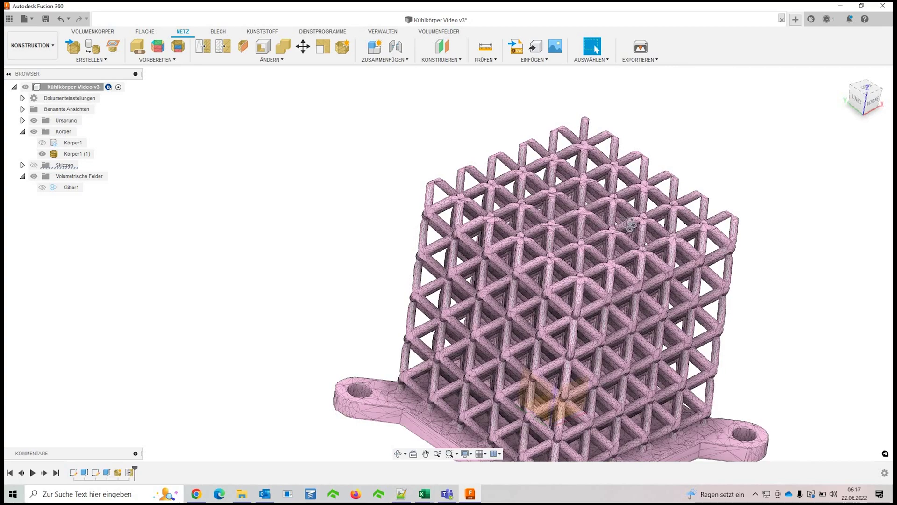
Step: Inspect the reduced mesh, and set up saving mesh body Körper1 (1) as a binary STL in millimetres
{"action": "left_click", "coordinate": [671, 216]}
{"action": "middle_click_drag", "start_coordinate": [609, 347], "coordinate": [253, 159], "text": "shift"}
{"action": "scroll", "coordinate": [449, 374], "scroll_direction": "down", "scroll_amount": 3}
{"action": "scroll", "coordinate": [427, 372], "scroll_direction": "up", "scroll_amount": 6}
{"action": "scroll", "coordinate": [494, 231], "scroll_direction": "up", "scroll_amount": 5}
{"action": "scroll", "coordinate": [498, 249], "scroll_direction": "down", "scroll_amount": 5}
{"action": "left_click", "coordinate": [68, 158]}
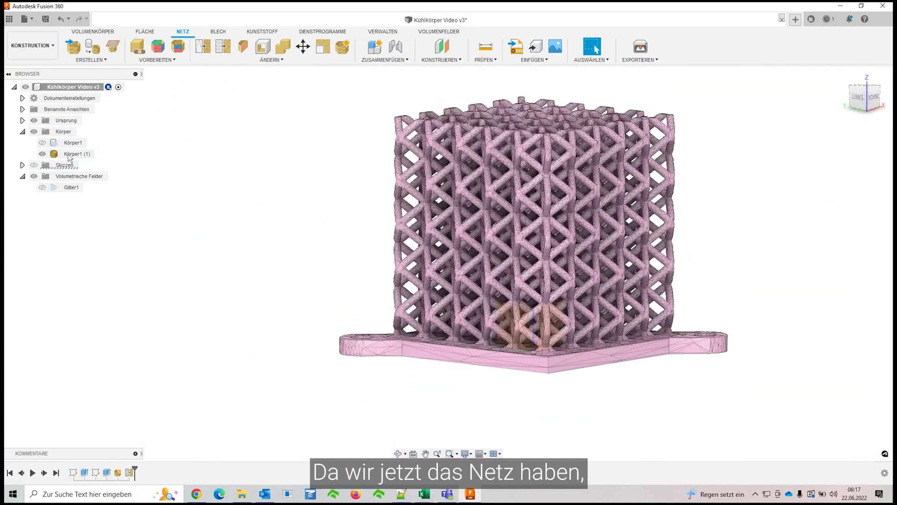
{"action": "left_click", "coordinate": [69, 155]}
{"action": "right_click", "coordinate": [69, 155]}
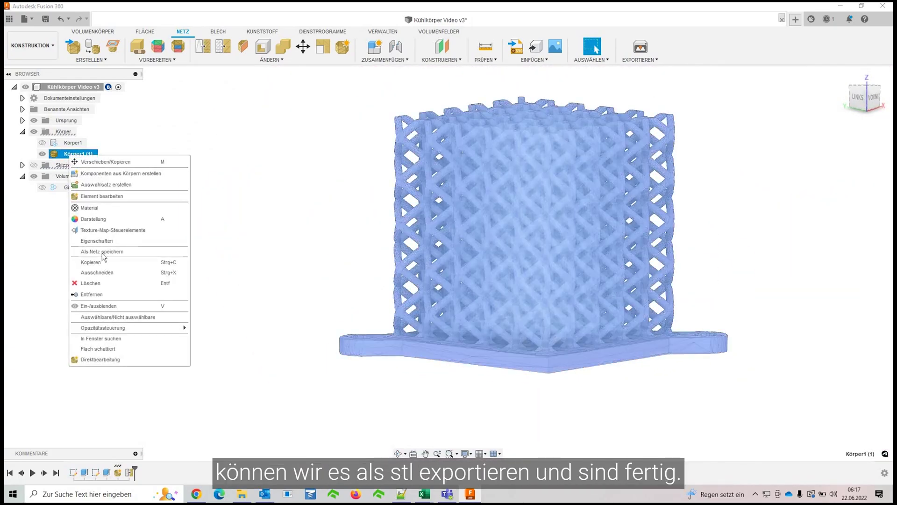
{"action": "left_click", "coordinate": [103, 252]}
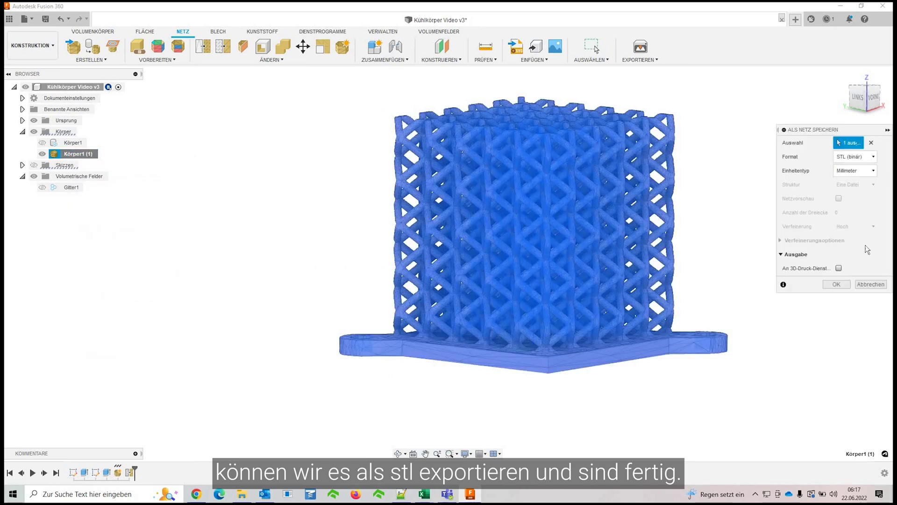